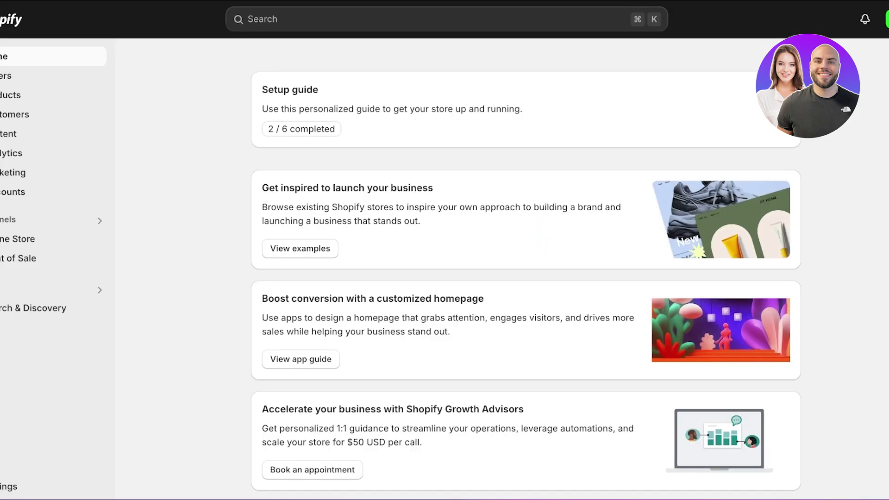
- Open the store settings for apps and sales channels and go to the Shopify App Store
{"action": "left_click", "coordinate": [8, 487]}
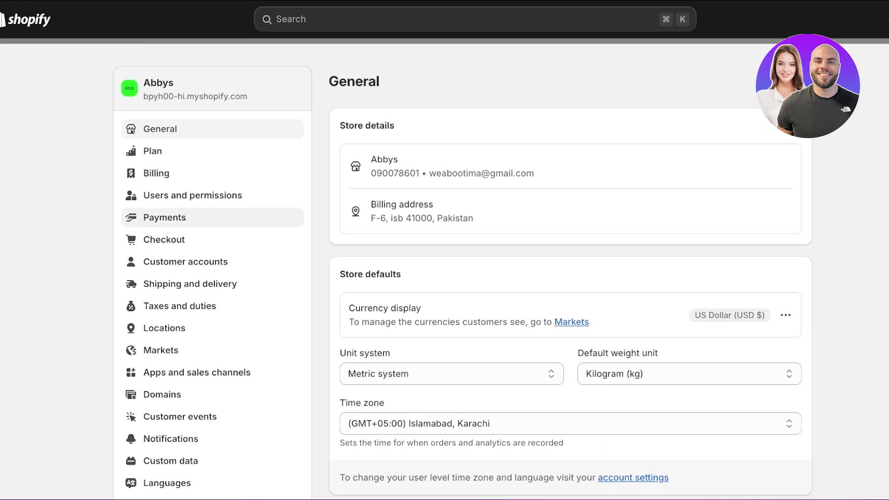
{"action": "scroll", "coordinate": [185, 232], "scroll_direction": "down", "scroll_amount": 3}
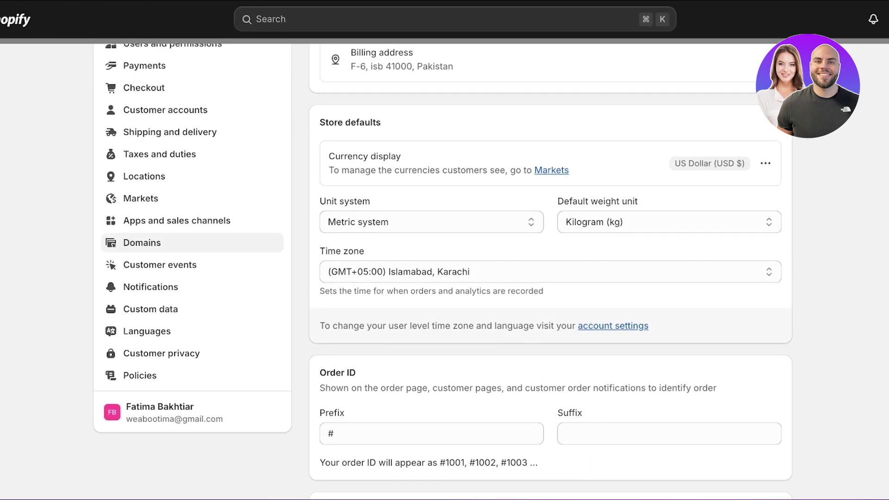
{"action": "scroll", "coordinate": [192, 243], "scroll_direction": "up", "scroll_amount": 1}
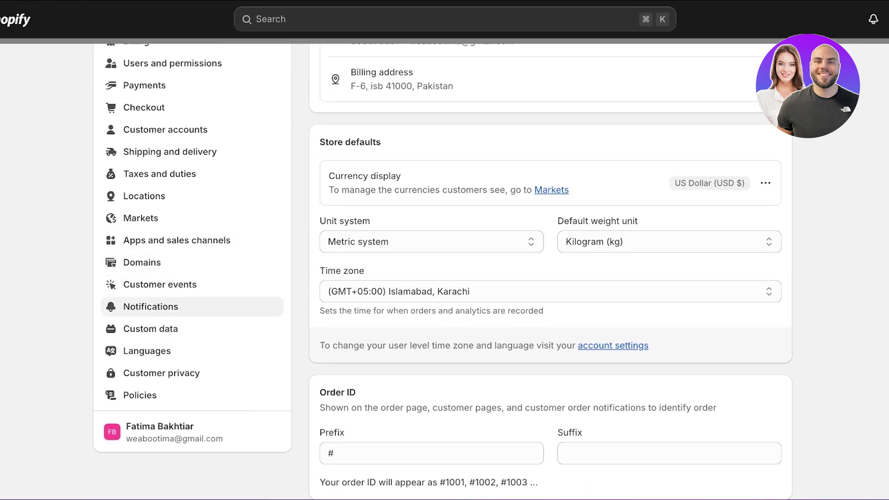
{"action": "left_click", "coordinate": [192, 241]}
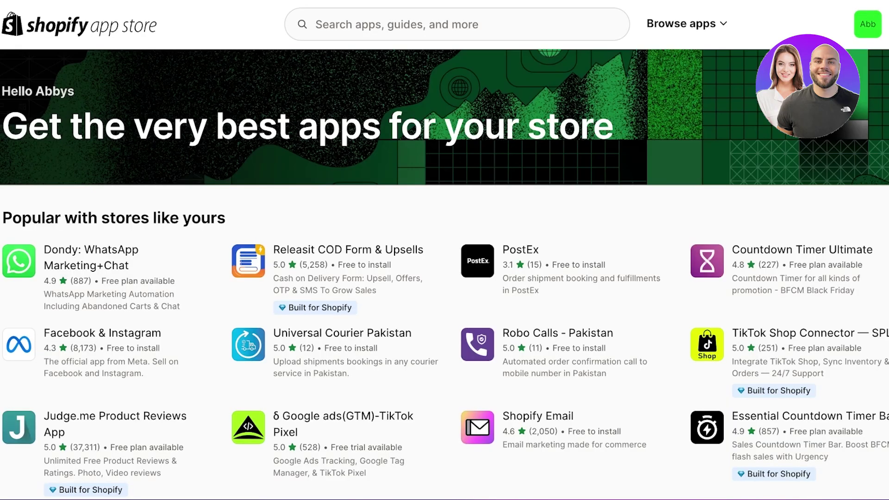
- Search the app store for "email" and open the Shopify Email app
{"action": "left_click", "coordinate": [396, 24]}
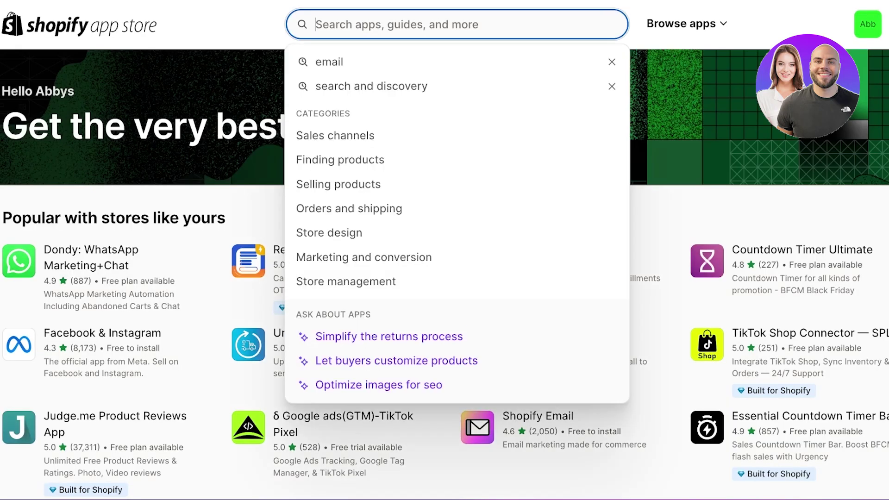
{"action": "type", "text": "email"}
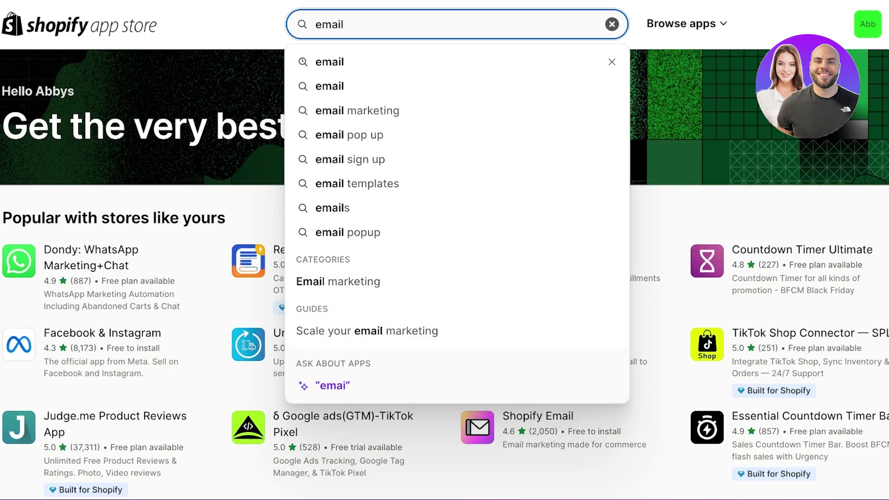
{"action": "key", "text": "Return"}
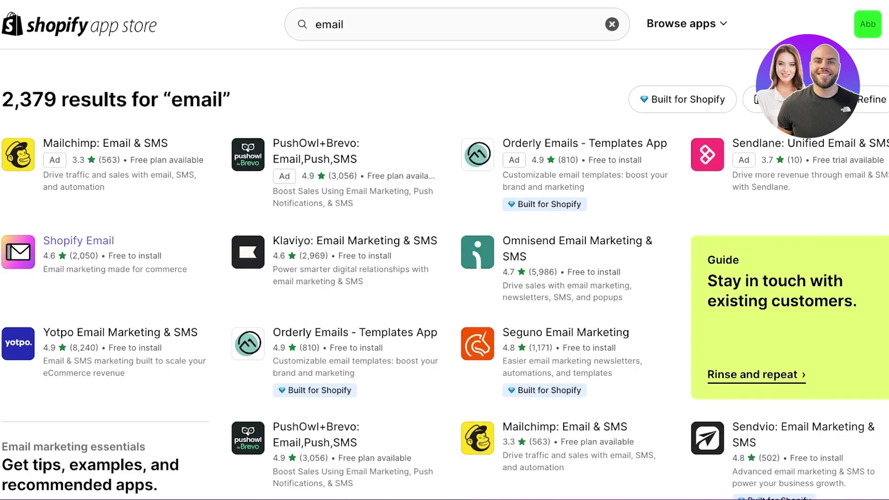
{"action": "left_click", "coordinate": [78, 240]}
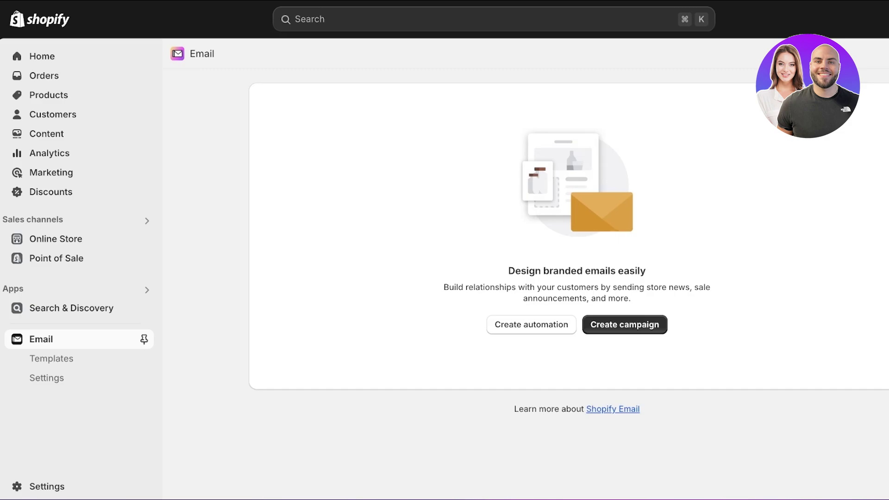
- Pin the Email app to the navigation and visit its Templates and Settings pages
{"action": "left_click", "coordinate": [144, 339]}
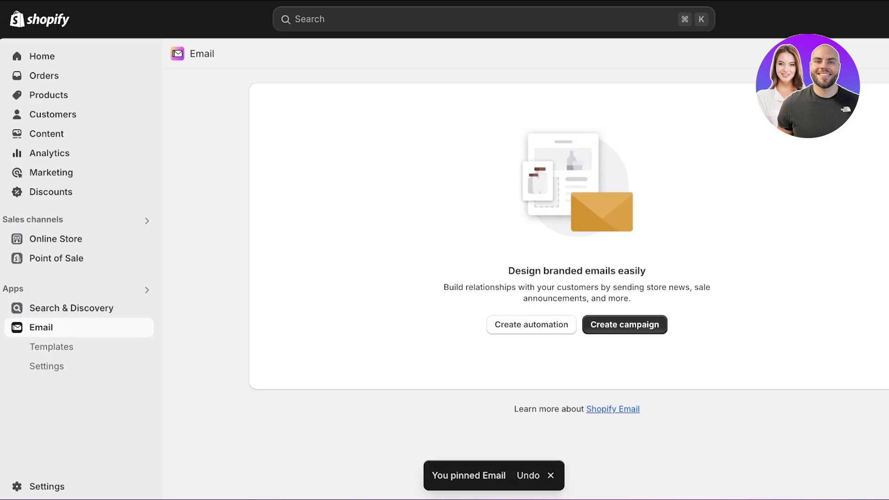
{"action": "left_click", "coordinate": [57, 347]}
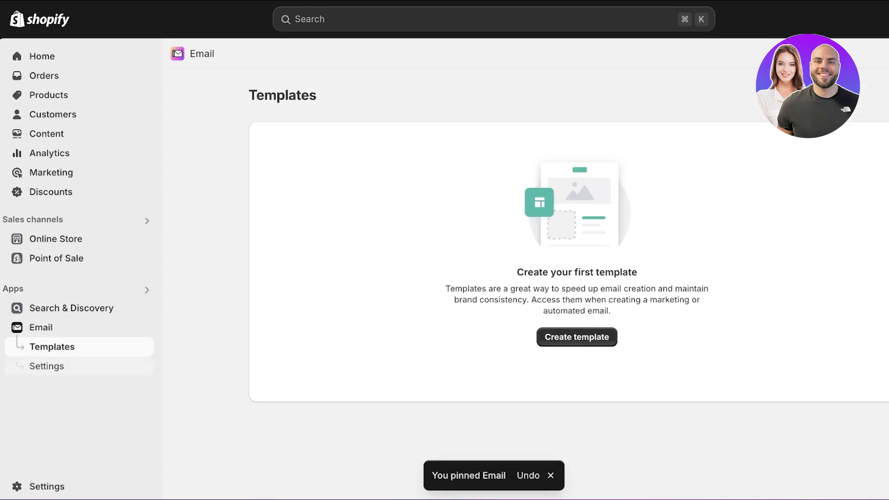
{"action": "left_click", "coordinate": [46, 366]}
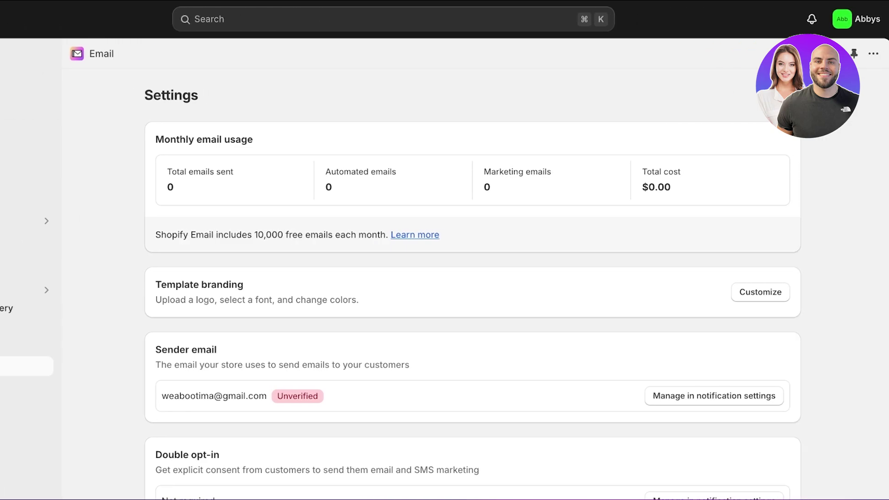
- Open the template branding customization from the Email app's settings
{"action": "scroll", "coordinate": [516, 285], "scroll_direction": "down", "scroll_amount": 1}
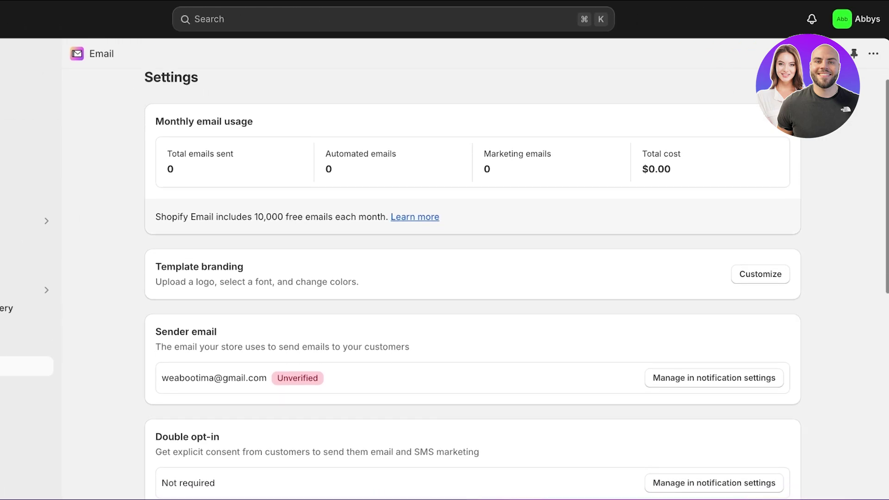
{"action": "left_click_drag", "start_coordinate": [244, 267], "coordinate": [204, 282]}
{"action": "left_click", "coordinate": [175, 267]}
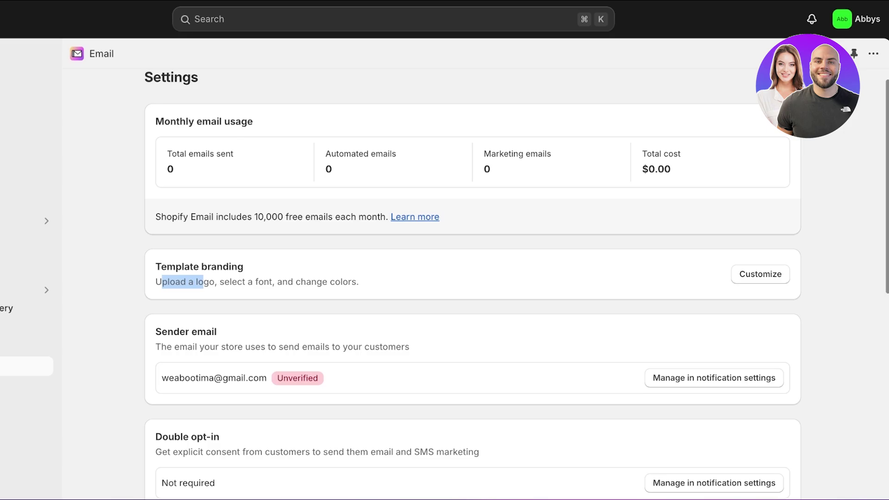
{"action": "left_click", "coordinate": [760, 273]}
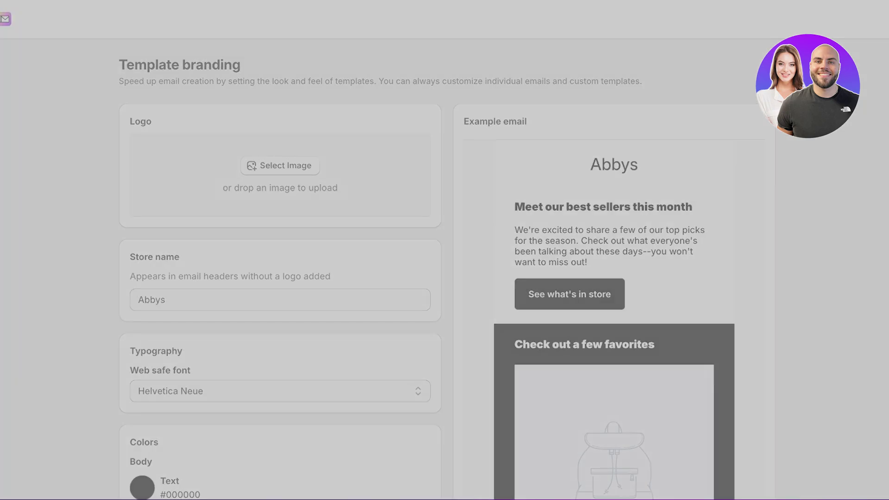
- Upload the Spencer logo image to the template branding and set the store name to "Spener"
{"action": "key", "text": "Return"}
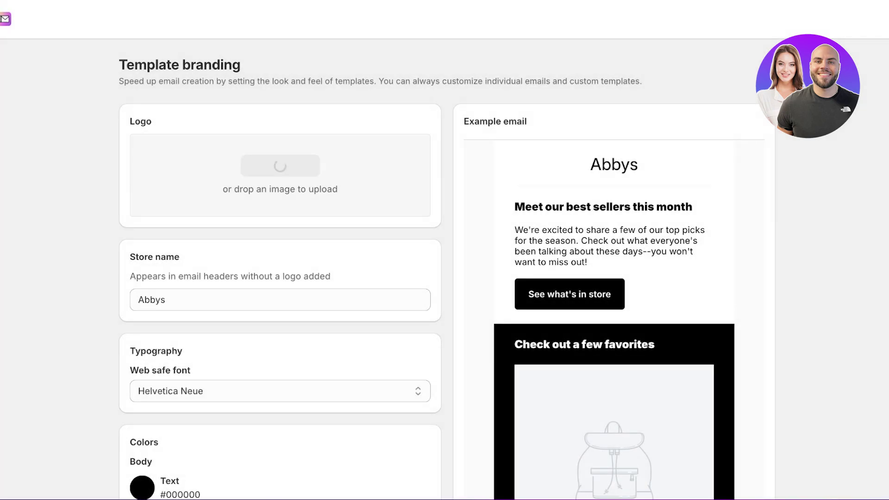
{"action": "key", "text": "Tab"}
{"action": "type", "text": "SP"}
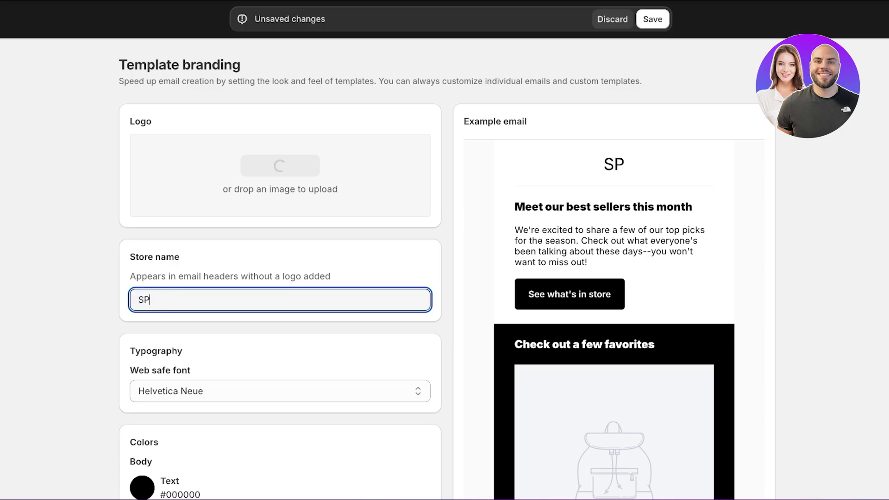
{"action": "type", "text": "ence"}
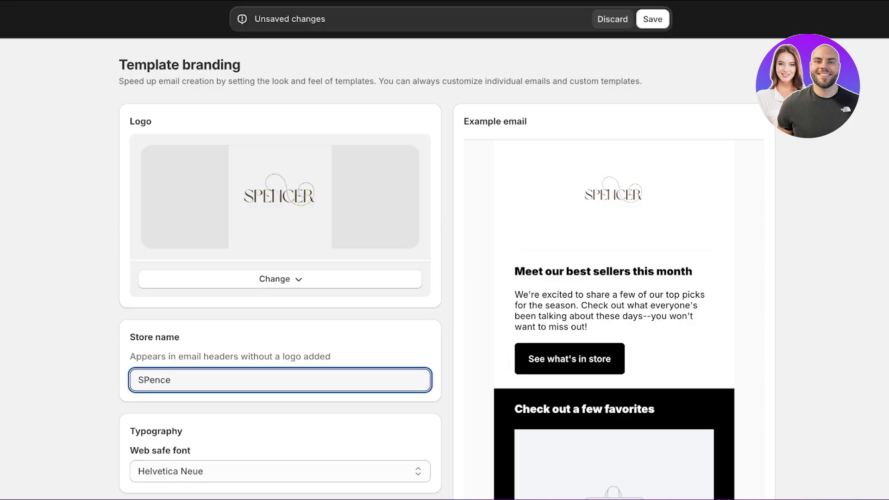
{"action": "key", "text": "ctrl+a"}
{"action": "key", "text": "BackSpace"}
{"action": "scroll", "coordinate": [426, 268], "scroll_direction": "down", "scroll_amount": 4}
{"action": "type", "text": "S"}
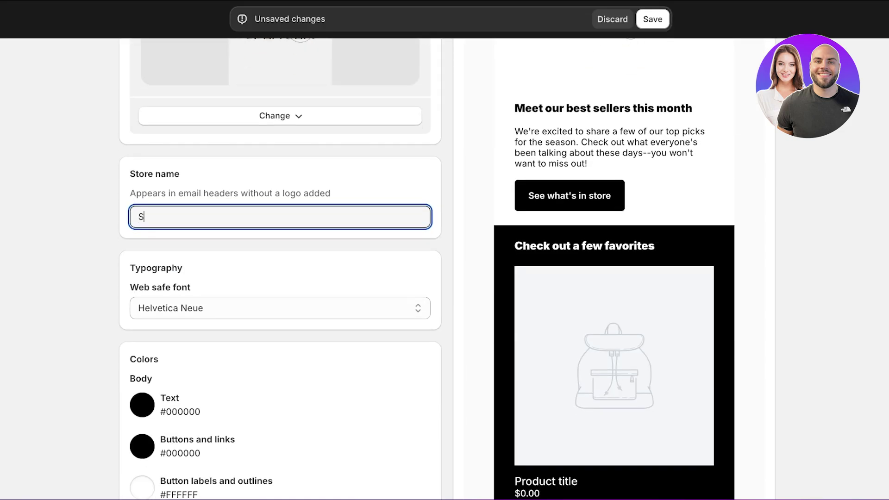
{"action": "type", "text": "pener"}
- Try several web safe fonts for the template typography and settle on Trebuchet MS
{"action": "key", "text": "Tab"}
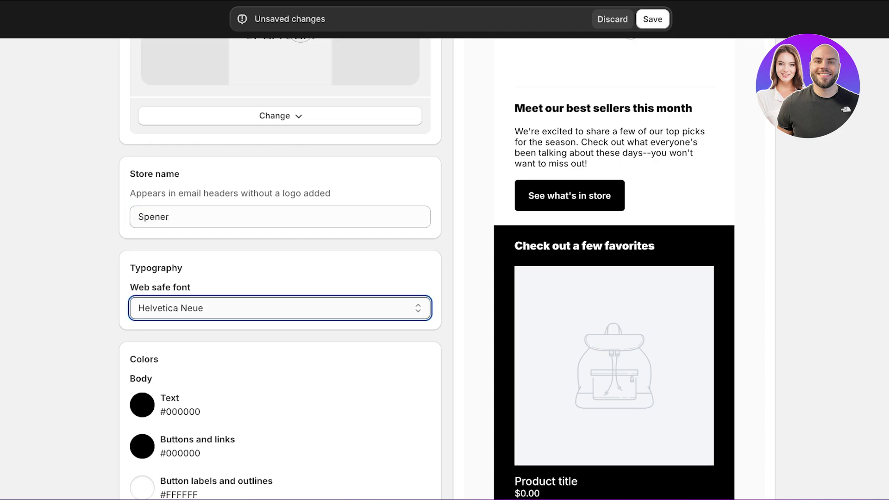
{"action": "key", "text": "Up"}
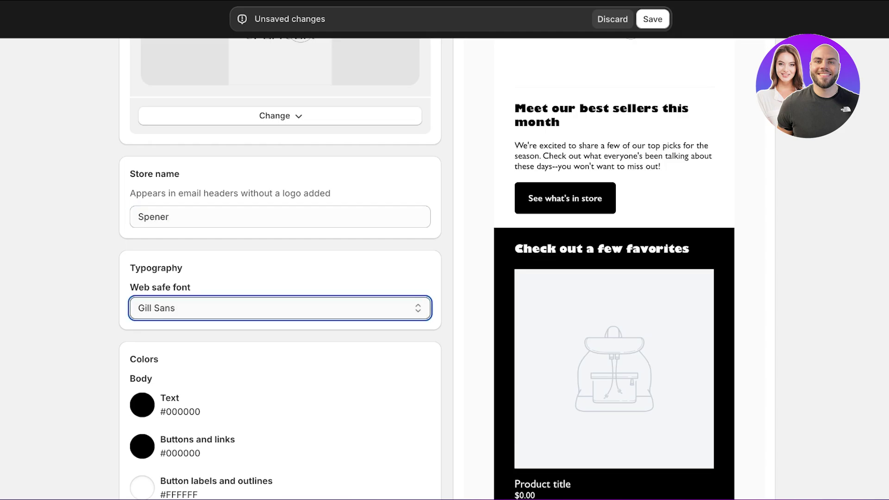
{"action": "key", "text": "Down"}
{"action": "key", "text": "Down"}
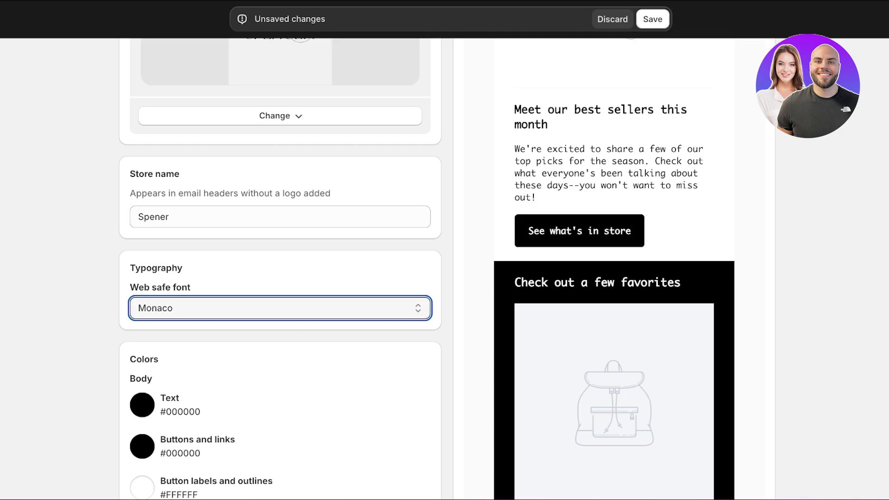
{"action": "left_click", "coordinate": [280, 308]}
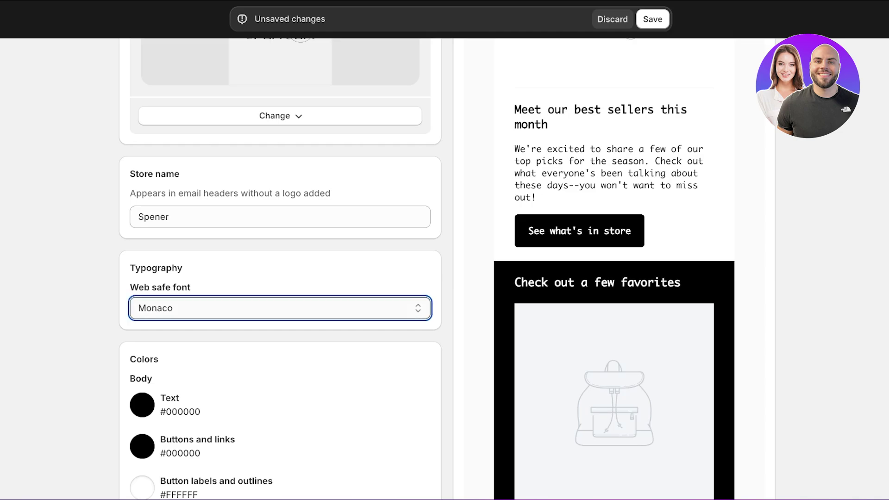
{"action": "key", "text": "Down"}
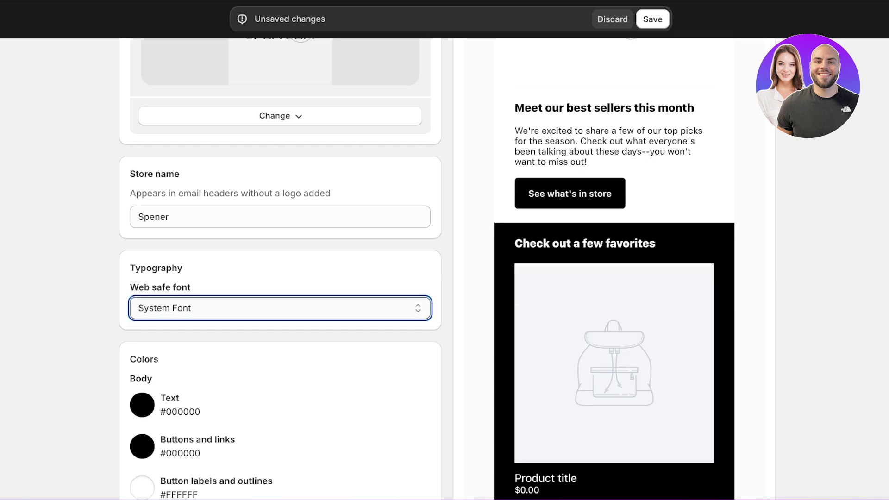
{"action": "key", "text": "Up"}
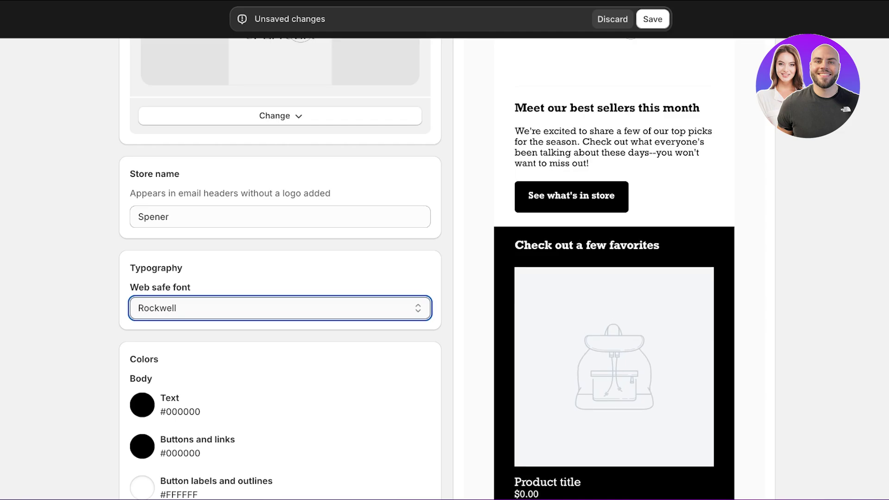
{"action": "key", "text": "Down"}
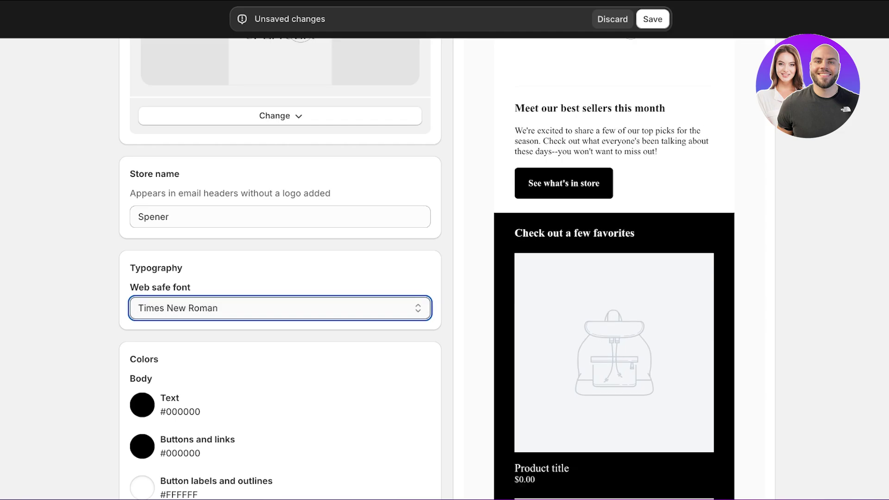
{"action": "key", "text": "Down"}
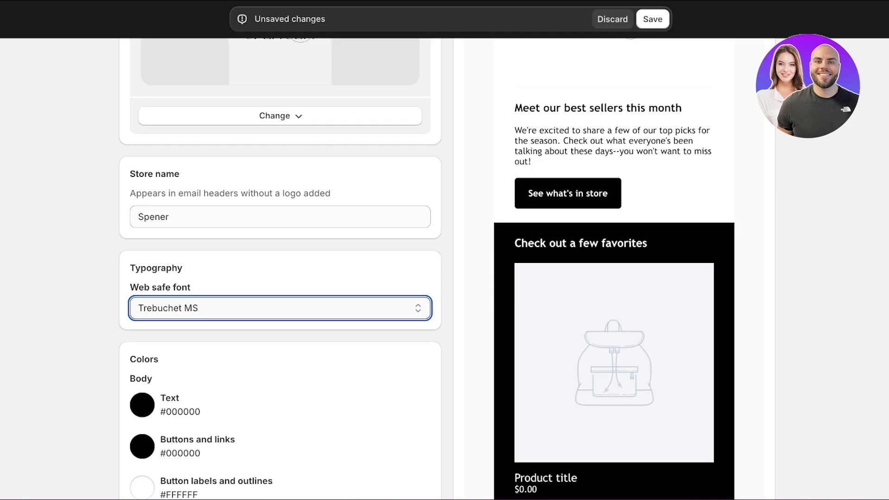
- Set the body's buttons and links color to the dark gold #705B0F
{"action": "scroll", "coordinate": [444, 268], "scroll_direction": "up", "scroll_amount": 3}
{"action": "scroll", "coordinate": [444, 268], "scroll_direction": "down", "scroll_amount": 6}
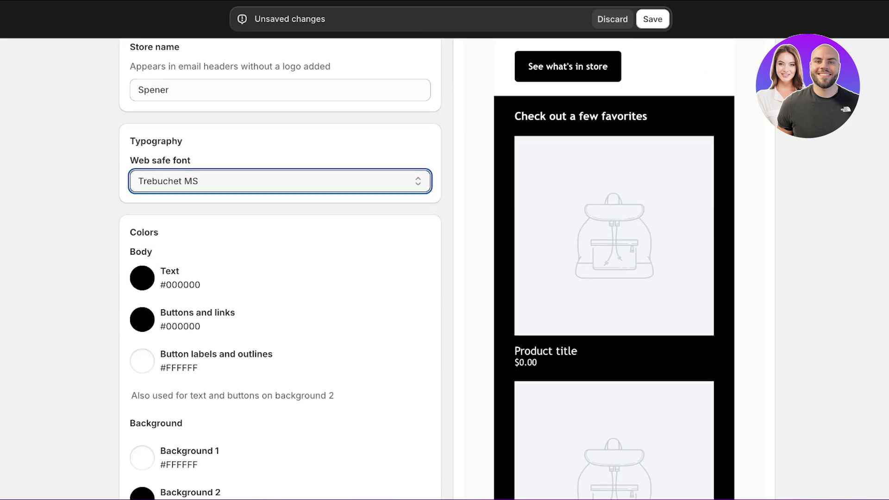
{"action": "scroll", "coordinate": [444, 269], "scroll_direction": "down", "scroll_amount": 3}
{"action": "scroll", "coordinate": [444, 269], "scroll_direction": "down", "scroll_amount": 3}
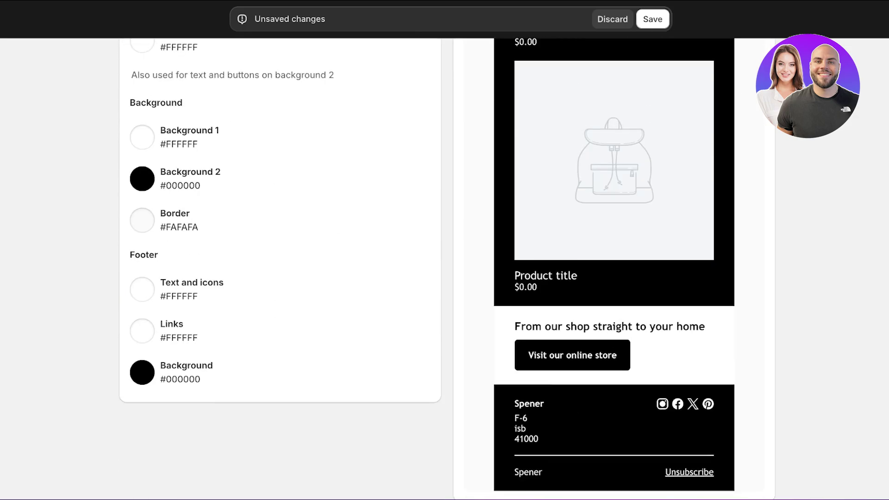
{"action": "scroll", "coordinate": [444, 268], "scroll_direction": "up", "scroll_amount": 8}
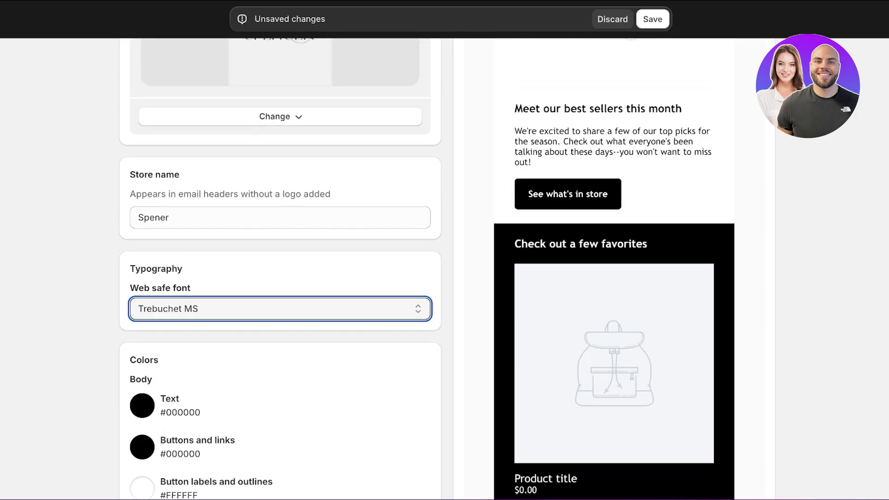
{"action": "scroll", "coordinate": [444, 268], "scroll_direction": "down", "scroll_amount": 3}
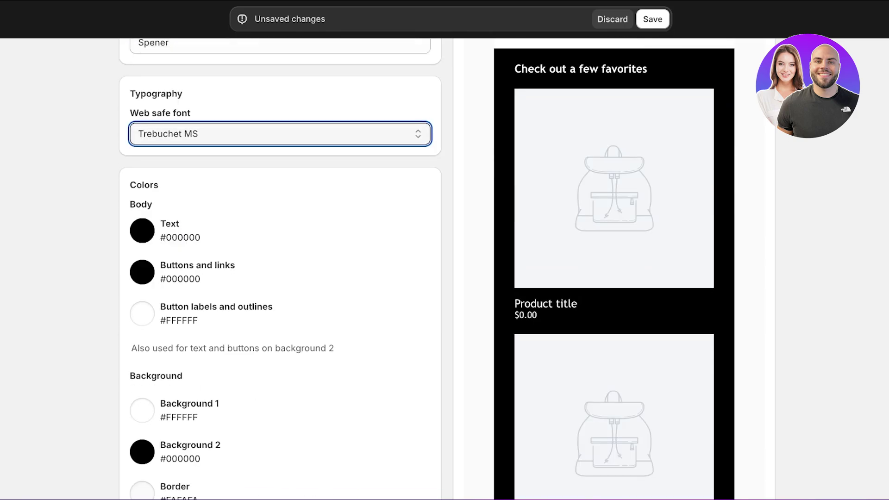
{"action": "left_click", "coordinate": [142, 272]}
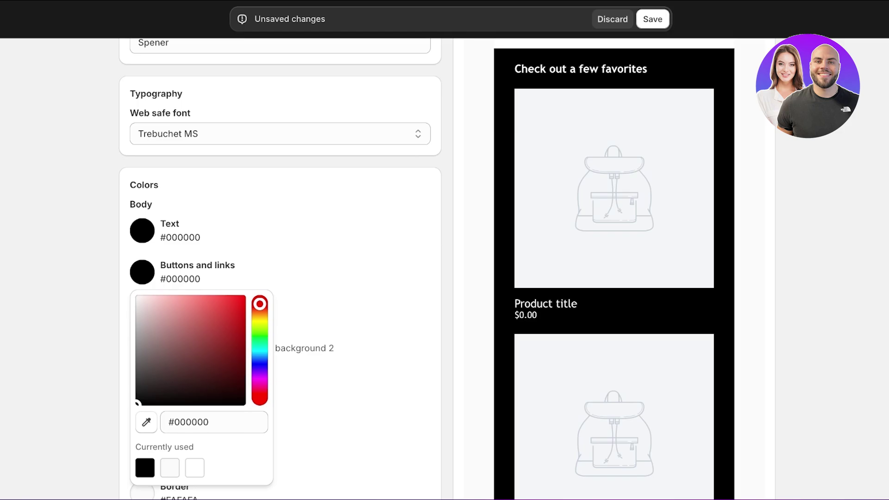
{"action": "left_click", "coordinate": [259, 313]}
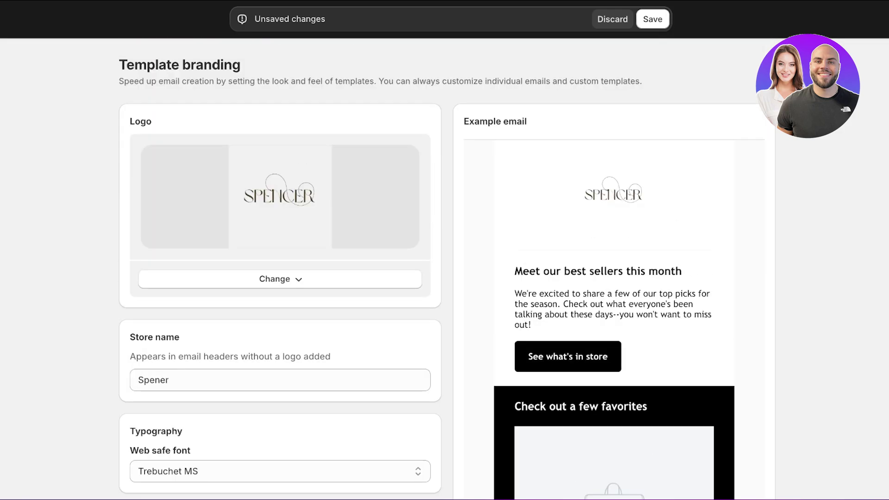
{"action": "scroll", "coordinate": [444, 269], "scroll_direction": "down", "scroll_amount": 15}
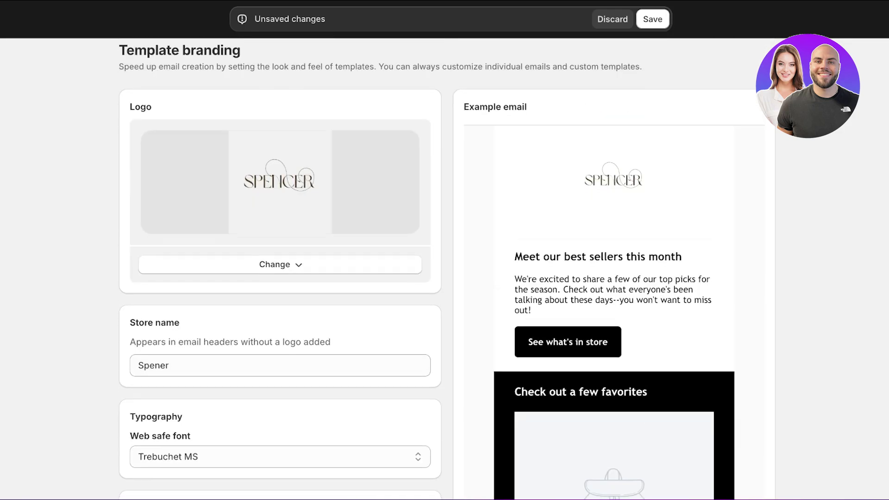
{"action": "scroll", "coordinate": [444, 269], "scroll_direction": "down", "scroll_amount": 5}
{"action": "left_click", "coordinate": [142, 247]}
{"action": "left_click", "coordinate": [256, 291]}
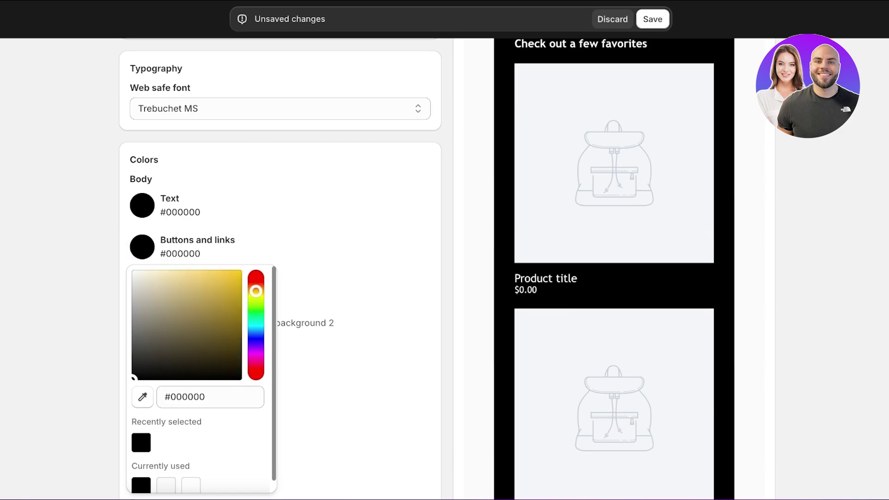
{"action": "mouse_move", "coordinate": [226, 324]}
{"action": "left_mouse_down"}
{"action": "mouse_move", "coordinate": [228, 340]}
{"action": "mouse_move", "coordinate": [226, 331]}
{"action": "left_mouse_up"}
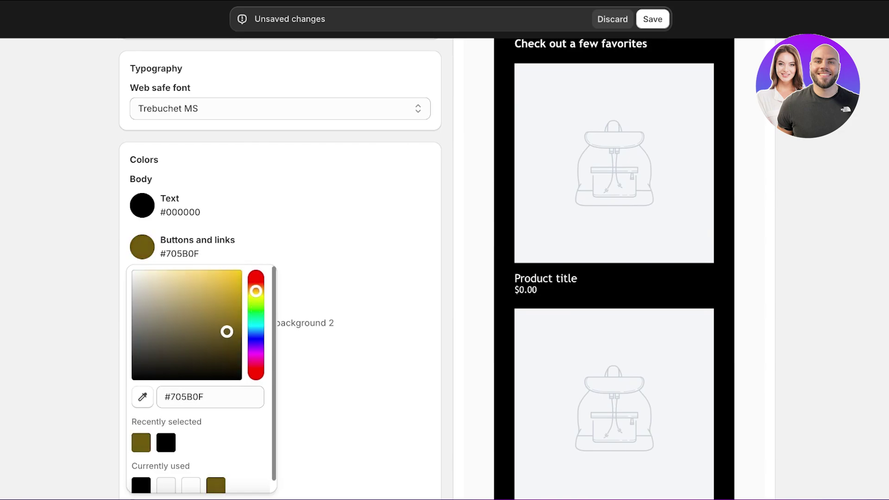
- Change the body's buttons and links color to the brown #70460F
{"action": "left_click", "coordinate": [256, 286]}
{"action": "key", "text": "Escape"}
{"action": "left_click", "coordinate": [142, 288]}
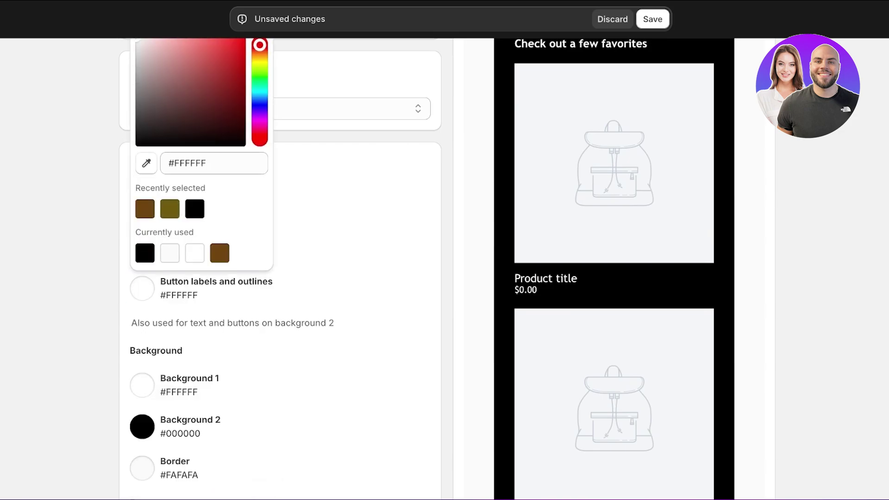
{"action": "key", "text": "Escape"}
{"action": "scroll", "coordinate": [280, 288], "scroll_direction": "down", "scroll_amount": 1}
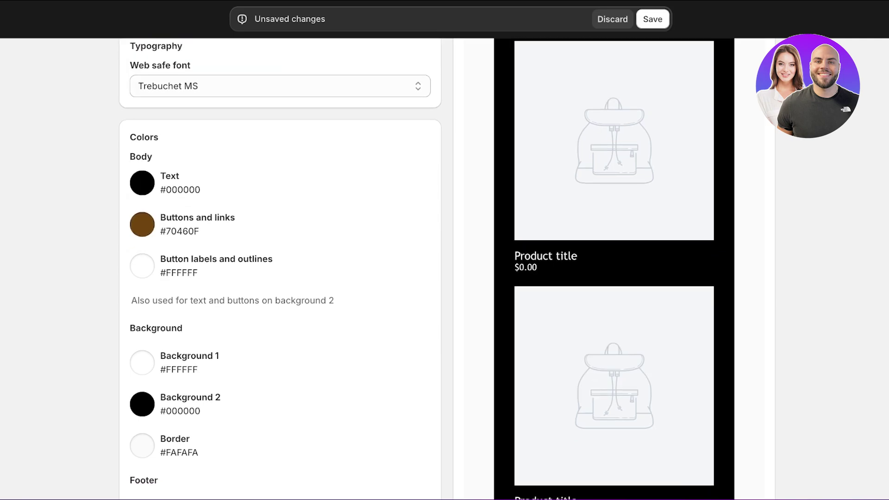
- Try the brown #70460F for the button labels and outlines and return them to white #FFFFFF
{"action": "left_click", "coordinate": [142, 266]}
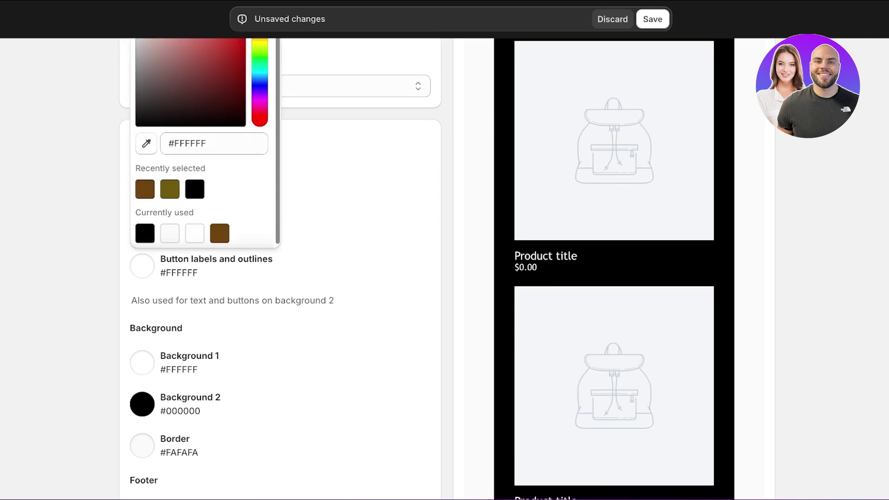
{"action": "left_click", "coordinate": [145, 189]}
{"action": "key", "text": "Escape"}
{"action": "scroll", "coordinate": [280, 289], "scroll_direction": "up", "scroll_amount": 1}
{"action": "left_click", "coordinate": [142, 272]}
{"action": "left_click", "coordinate": [194, 237]}
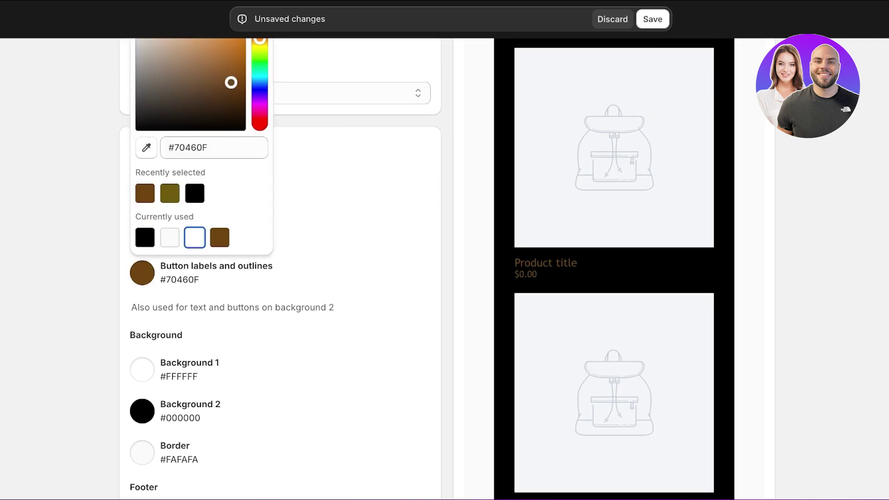
{"action": "scroll", "coordinate": [280, 237], "scroll_direction": "up", "scroll_amount": 3}
{"action": "left_click", "coordinate": [324, 134]}
{"action": "scroll", "coordinate": [324, 134], "scroll_direction": "down", "scroll_amount": 3}
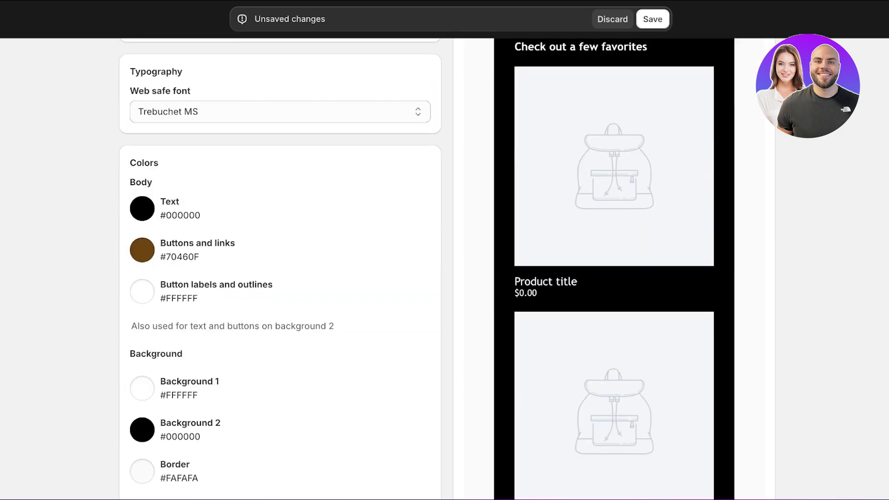
- Set the Background 1 color to the light beige #EAD6BB
{"action": "left_click", "coordinate": [143, 387]}
{"action": "left_click_drag", "start_coordinate": [260, 145], "coordinate": [259, 153]}
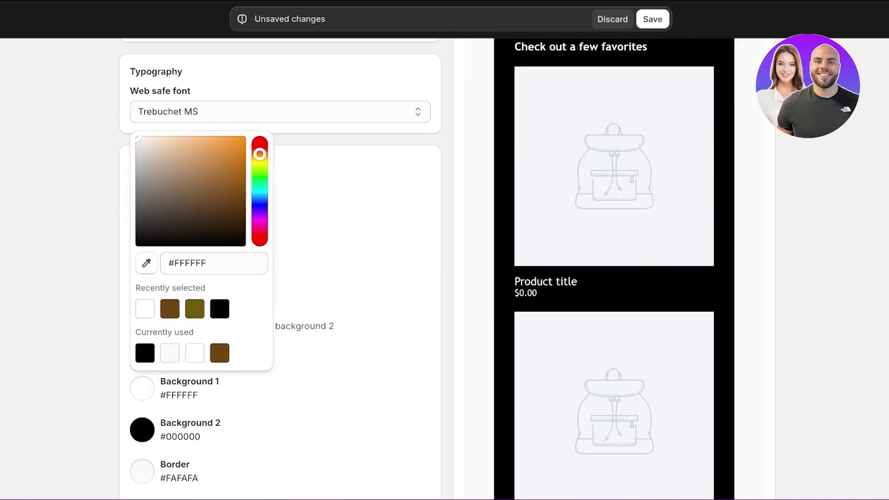
{"action": "left_click_drag", "start_coordinate": [138, 139], "coordinate": [158, 145]}
{"action": "left_click", "coordinate": [342, 241]}
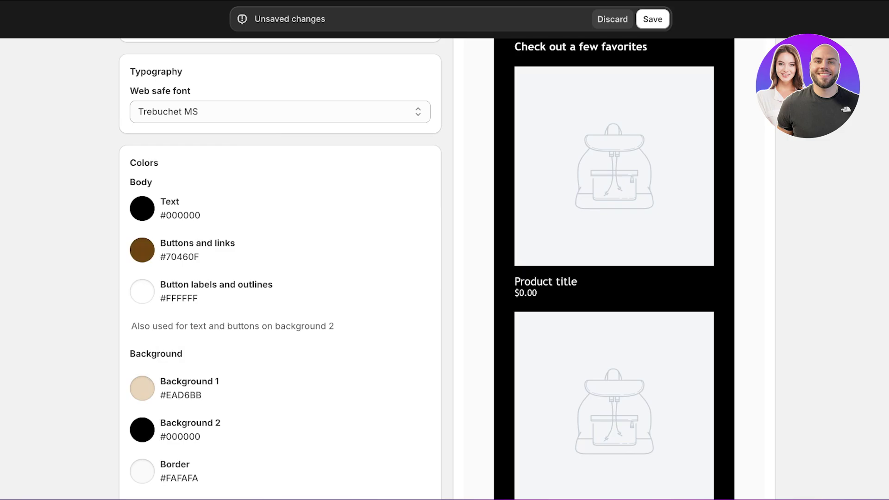
- Set the Background 2 color to the dark brown #382205, starting from the recently used brown #70460F
{"action": "scroll", "coordinate": [343, 241], "scroll_direction": "down", "scroll_amount": 3}
{"action": "left_click", "coordinate": [142, 290]}
{"action": "scroll", "coordinate": [342, 259], "scroll_direction": "up", "scroll_amount": 1}
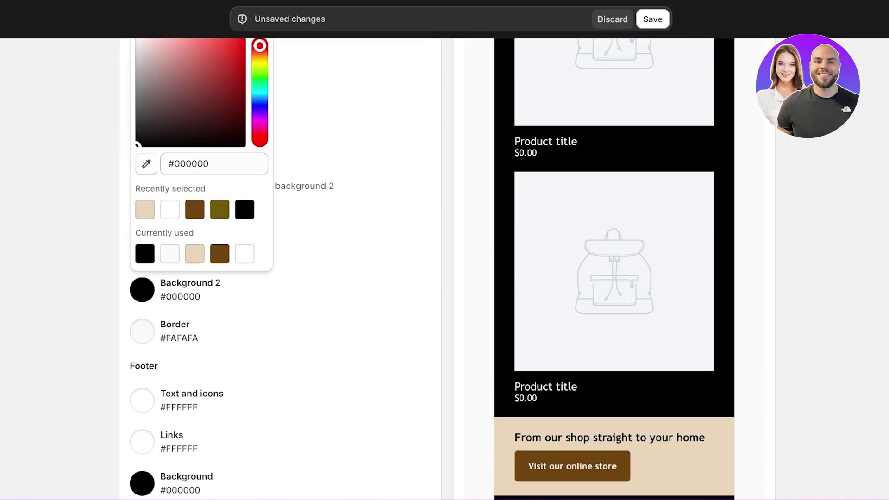
{"action": "scroll", "coordinate": [343, 259], "scroll_direction": "up", "scroll_amount": 1}
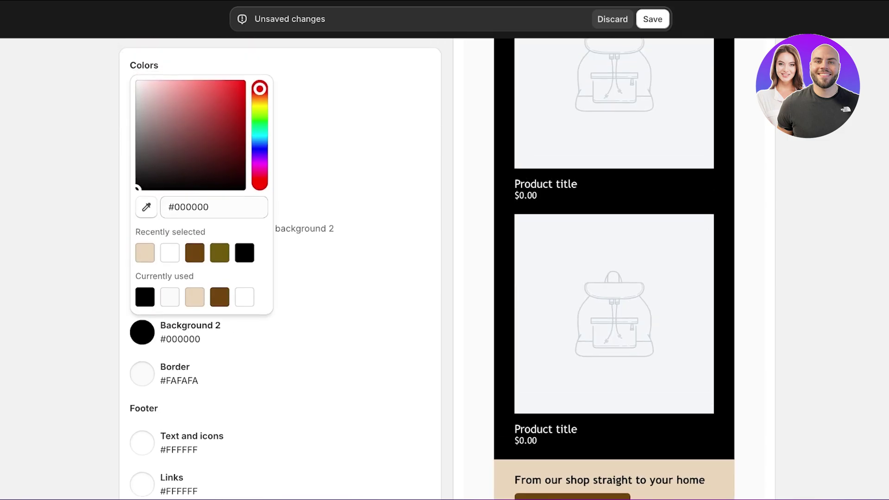
{"action": "left_click", "coordinate": [195, 252]}
{"action": "scroll", "coordinate": [342, 259], "scroll_direction": "up", "scroll_amount": 5}
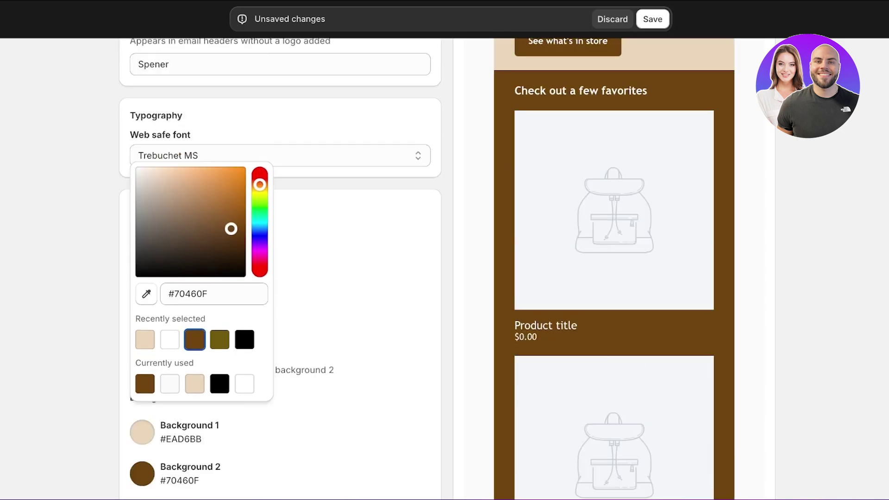
{"action": "scroll", "coordinate": [342, 259], "scroll_direction": "down", "scroll_amount": 6}
{"action": "left_click", "coordinate": [142, 260]}
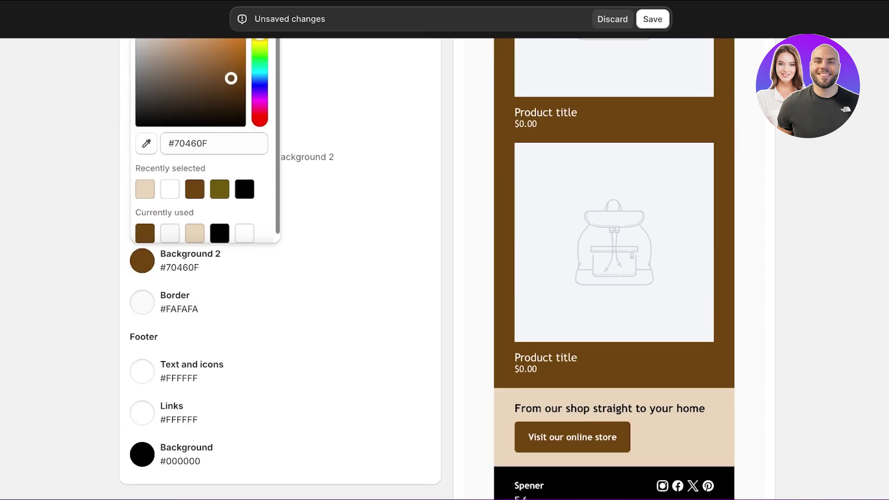
{"action": "left_click_drag", "start_coordinate": [231, 78], "coordinate": [234, 102]}
{"action": "key", "text": "Escape"}
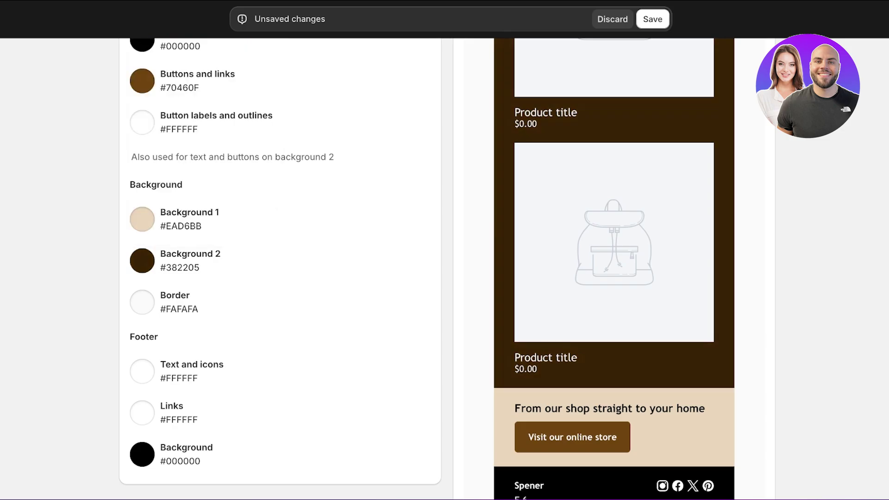
- Set the footer's background color to the recently used dark brown #382205, after trying the brown #70460F
{"action": "scroll", "coordinate": [444, 268], "scroll_direction": "up", "scroll_amount": 3}
{"action": "scroll", "coordinate": [444, 268], "scroll_direction": "down", "scroll_amount": 3}
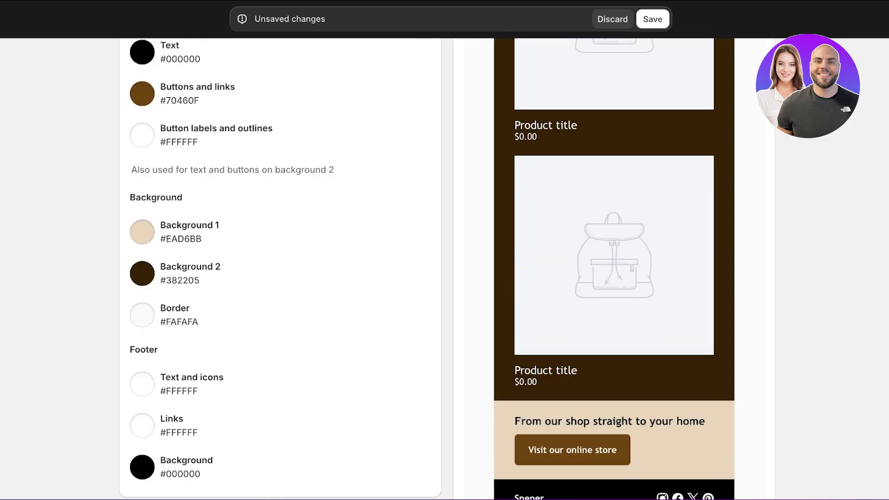
{"action": "scroll", "coordinate": [445, 269], "scroll_direction": "down", "scroll_amount": 3}
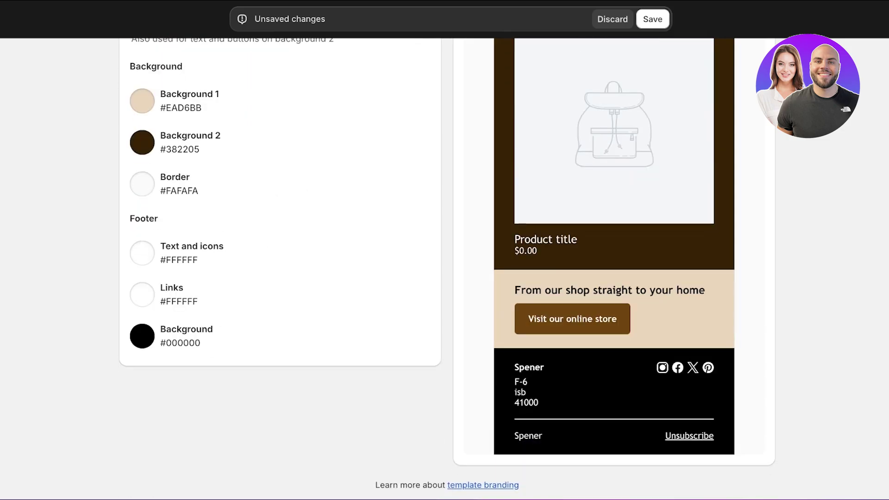
{"action": "left_click", "coordinate": [142, 253]}
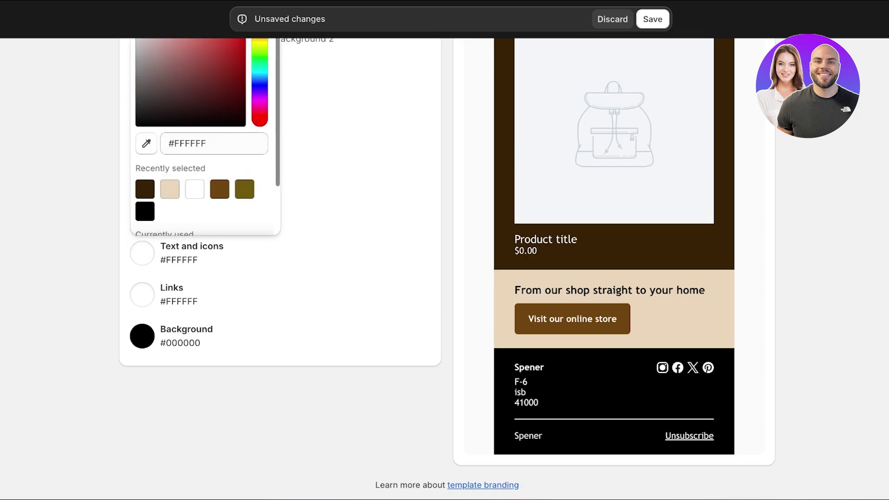
{"action": "left_click", "coordinate": [142, 295]}
{"action": "left_click", "coordinate": [142, 336]}
{"action": "left_click", "coordinate": [219, 212]}
{"action": "left_click", "coordinate": [334, 218]}
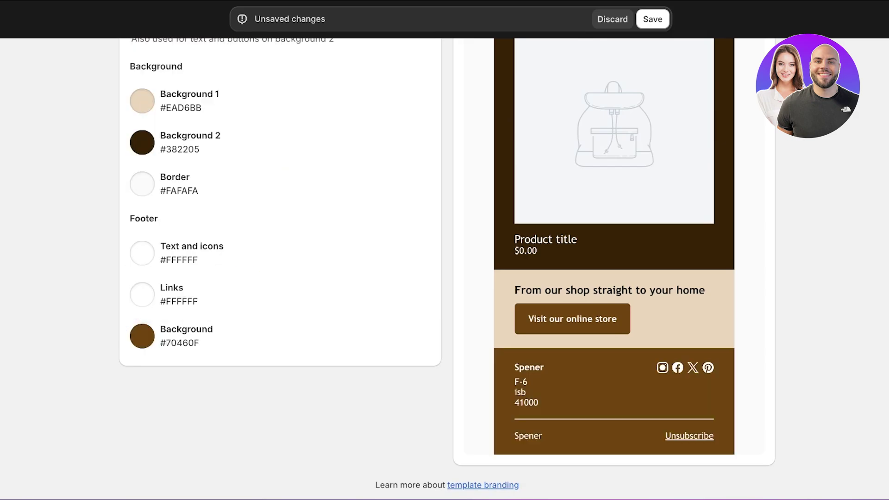
{"action": "left_click", "coordinate": [142, 336]}
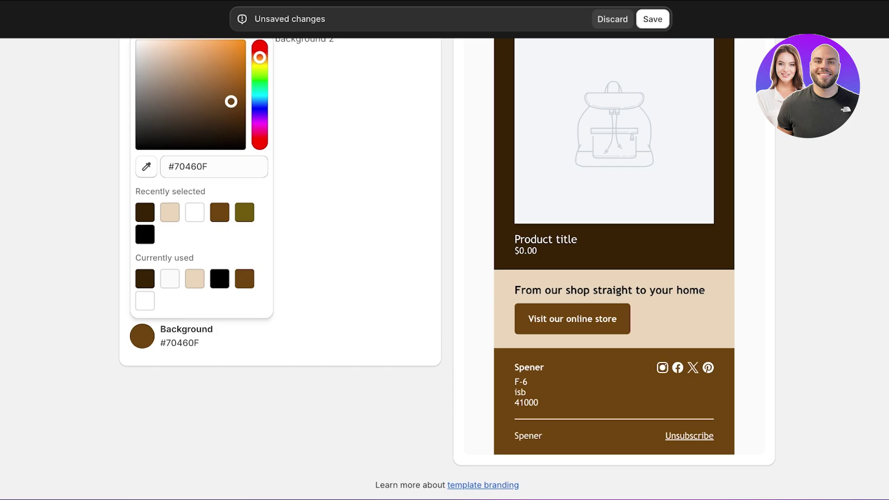
{"action": "left_click", "coordinate": [145, 212]}
{"action": "left_click", "coordinate": [333, 217]}
- Save the template branding and return to the Email app's settings
{"action": "scroll", "coordinate": [333, 218], "scroll_direction": "up", "scroll_amount": 14}
{"action": "scroll", "coordinate": [333, 218], "scroll_direction": "down", "scroll_amount": 8}
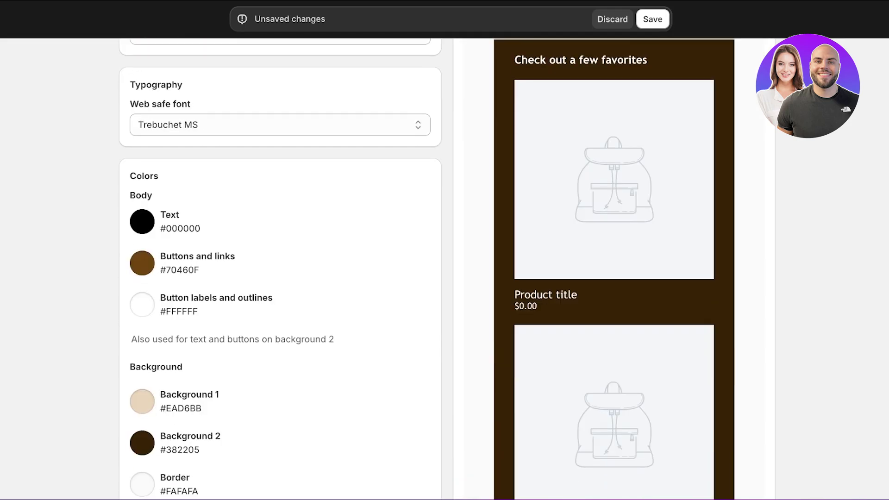
{"action": "scroll", "coordinate": [333, 217], "scroll_direction": "up", "scroll_amount": 8}
{"action": "left_click", "coordinate": [652, 19]}
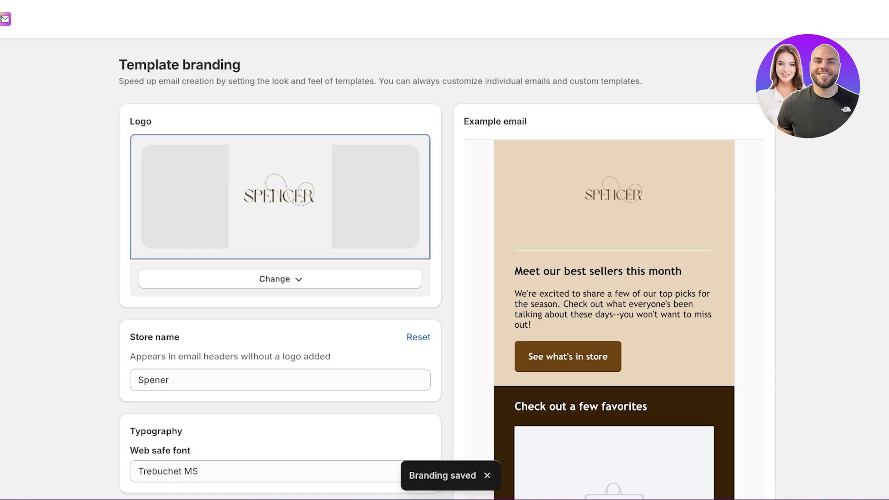
{"action": "left_click", "coordinate": [3, 19]}
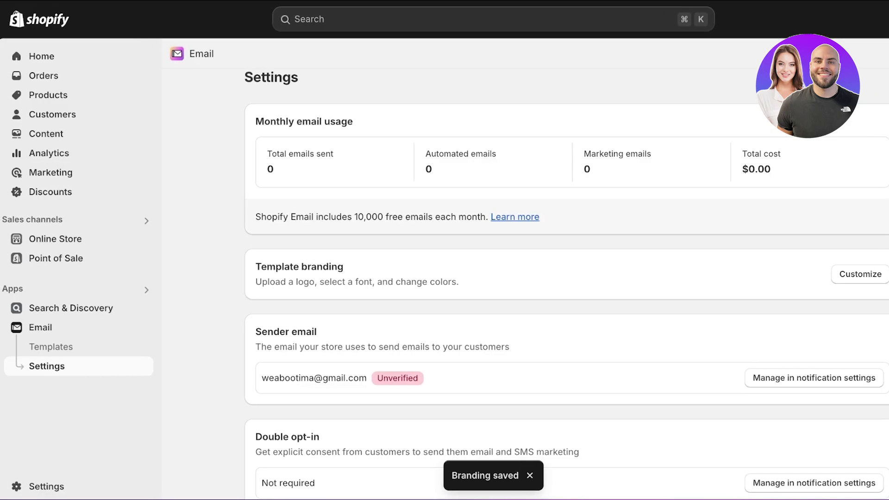
- Review the sender email, double opt-in, open tracking and UTM tracking sections of the Email app's settings
{"action": "scroll", "coordinate": [566, 285], "scroll_direction": "down", "scroll_amount": 3}
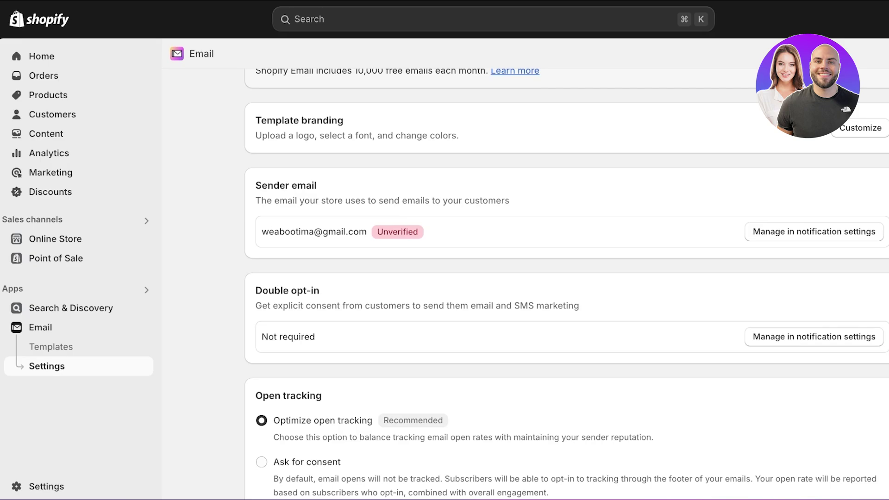
{"action": "left_click", "coordinate": [814, 231]}
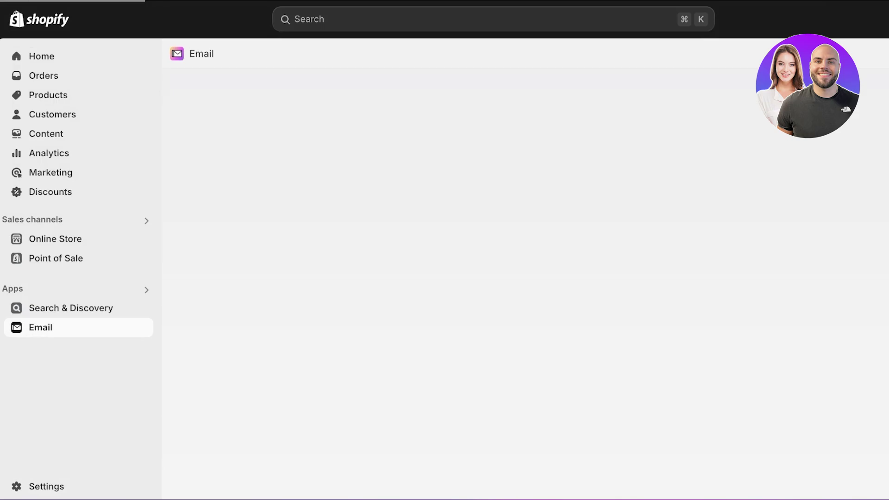
{"action": "scroll", "coordinate": [566, 285], "scroll_direction": "down", "scroll_amount": 2}
{"action": "scroll", "coordinate": [567, 285], "scroll_direction": "down", "scroll_amount": 1}
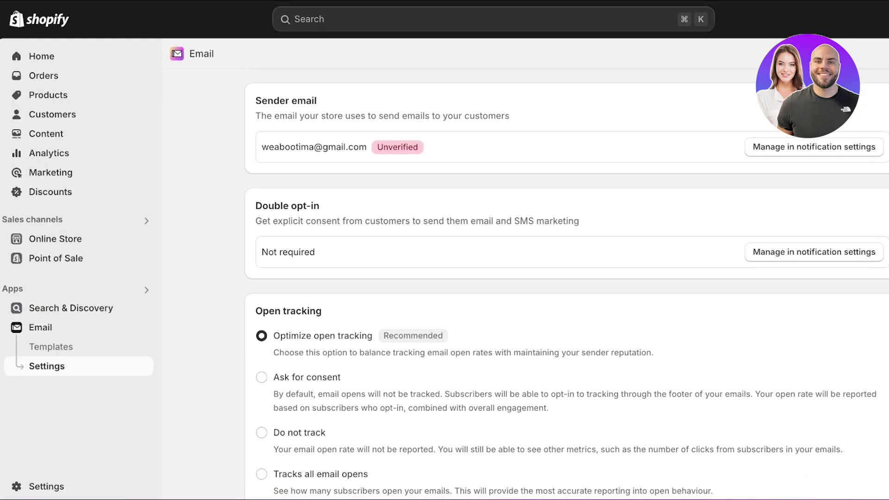
{"action": "left_click_drag", "start_coordinate": [271, 221], "coordinate": [337, 221]}
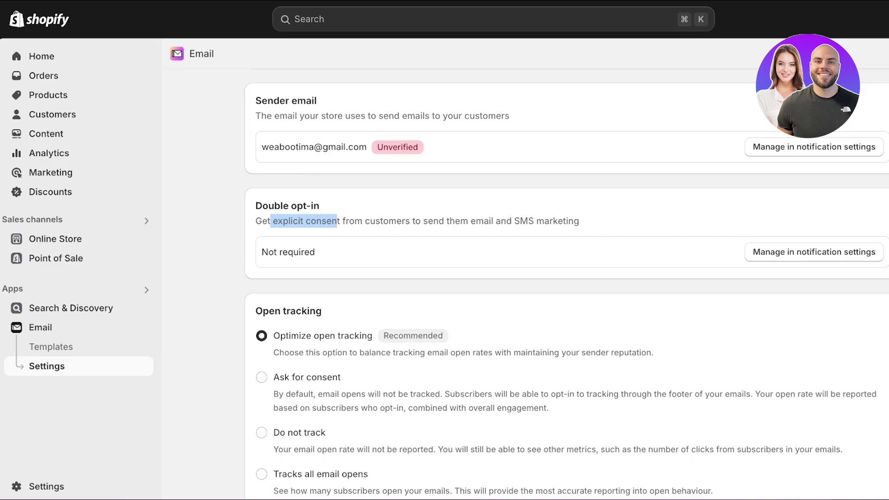
{"action": "scroll", "coordinate": [566, 285], "scroll_direction": "down", "scroll_amount": 5}
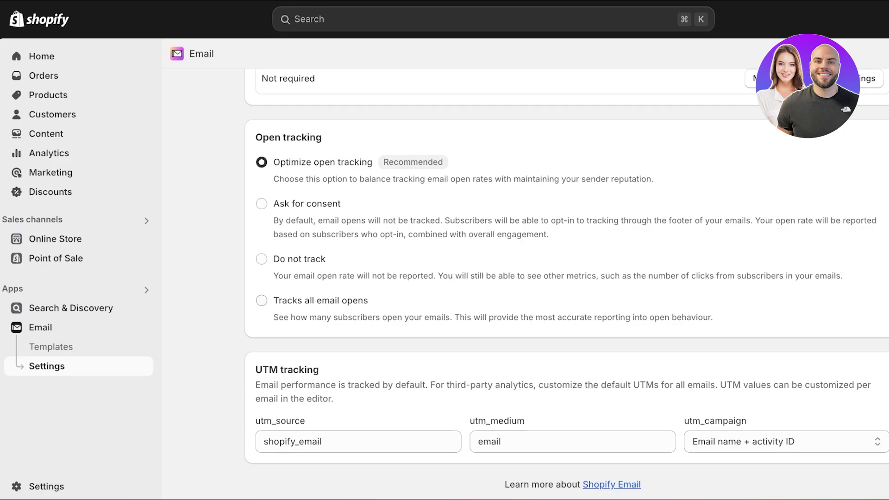
{"action": "left_click_drag", "start_coordinate": [332, 179], "coordinate": [492, 178]}
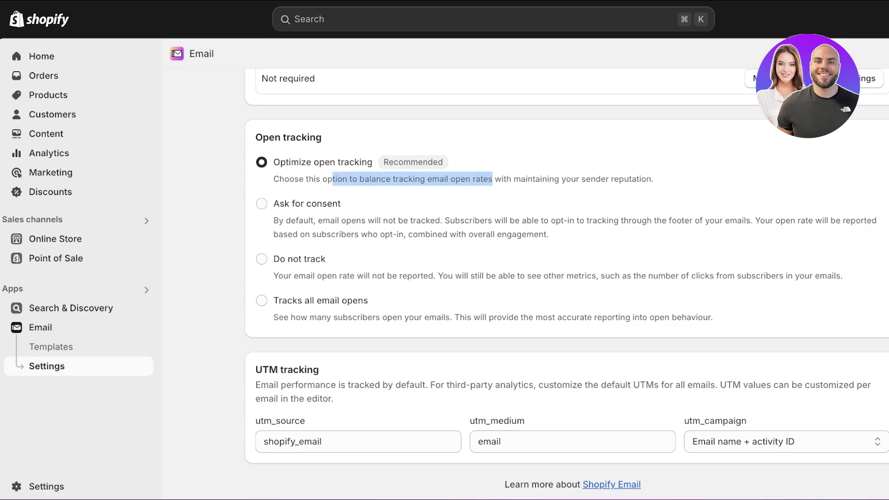
{"action": "left_click", "coordinate": [492, 179]}
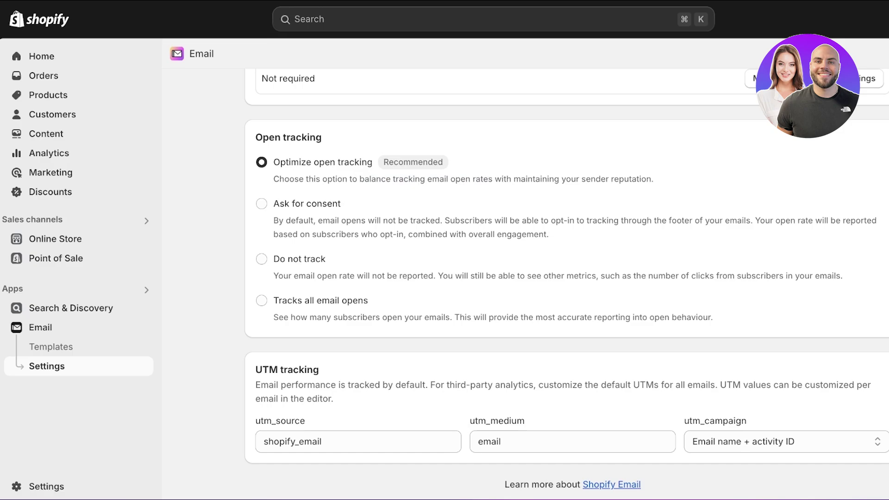
{"action": "scroll", "coordinate": [566, 279], "scroll_direction": "down", "scroll_amount": 1}
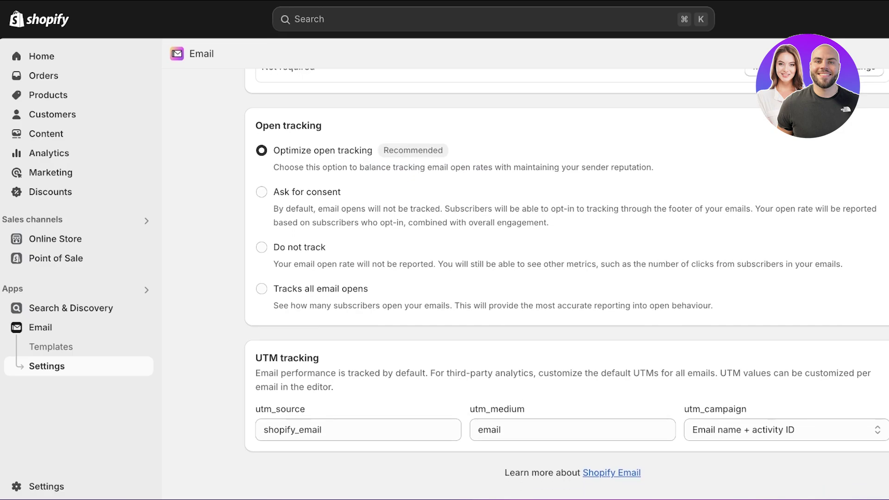
{"action": "scroll", "coordinate": [566, 278], "scroll_direction": "up", "scroll_amount": 10}
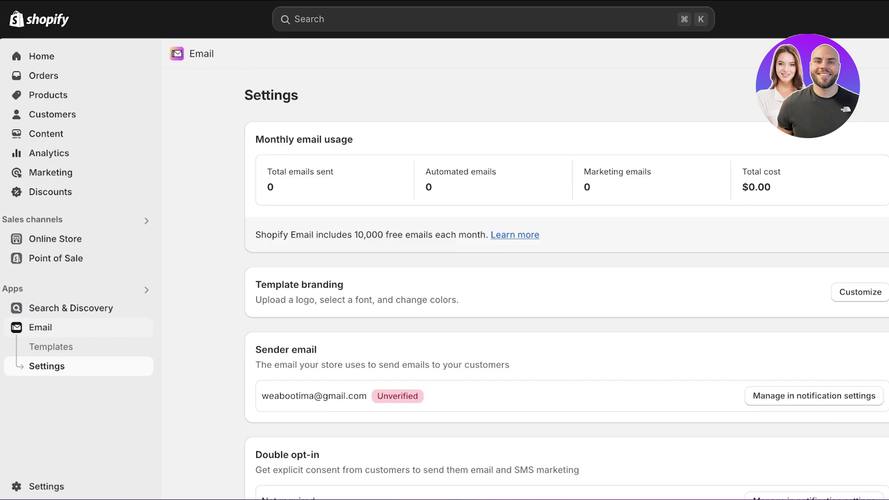
- Start creating a new campaign from the Email app's main page
{"action": "left_click", "coordinate": [41, 327]}
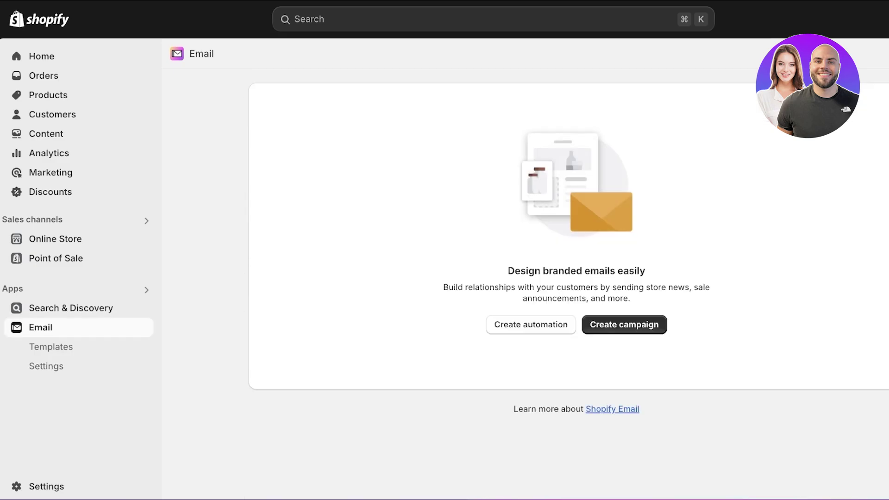
{"action": "left_click", "coordinate": [624, 325]}
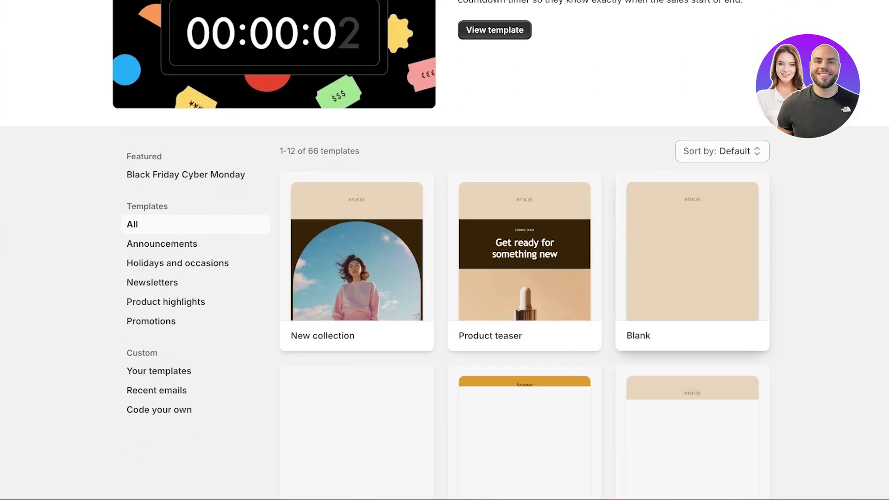
{"action": "scroll", "coordinate": [357, 278], "scroll_direction": "down", "scroll_amount": 1}
{"action": "scroll", "coordinate": [356, 278], "scroll_direction": "up", "scroll_amount": 1}
{"action": "scroll", "coordinate": [195, 283], "scroll_direction": "up", "scroll_amount": 3}
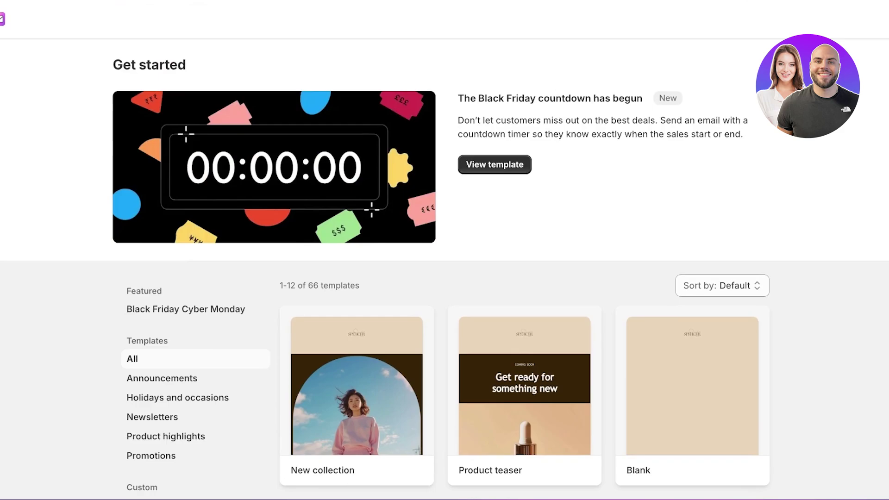
- Browse the full template gallery and narrow it to the Announcements templates
{"action": "scroll", "coordinate": [445, 278], "scroll_direction": "down", "scroll_amount": 6}
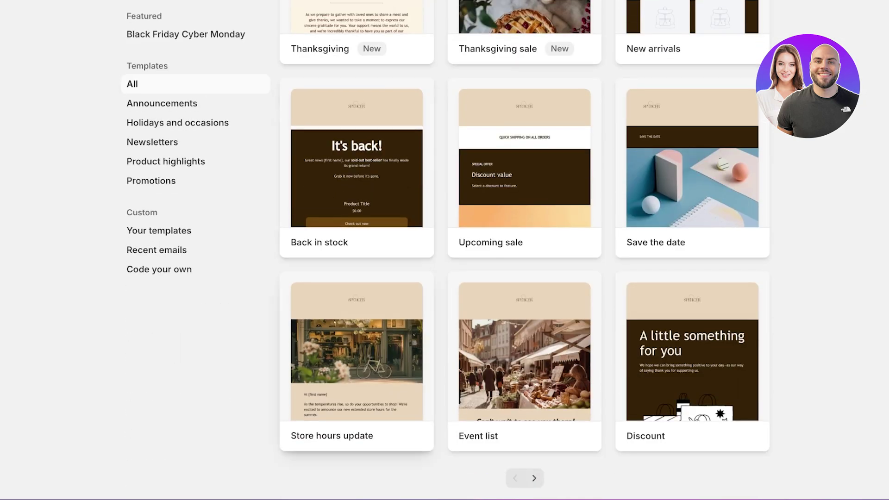
{"action": "left_click", "coordinate": [162, 103]}
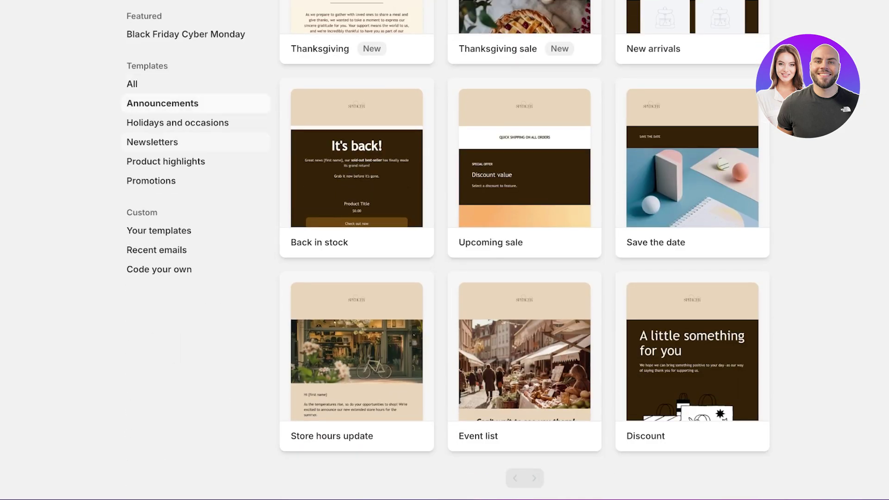
{"action": "scroll", "coordinate": [195, 186], "scroll_direction": "up", "scroll_amount": 3}
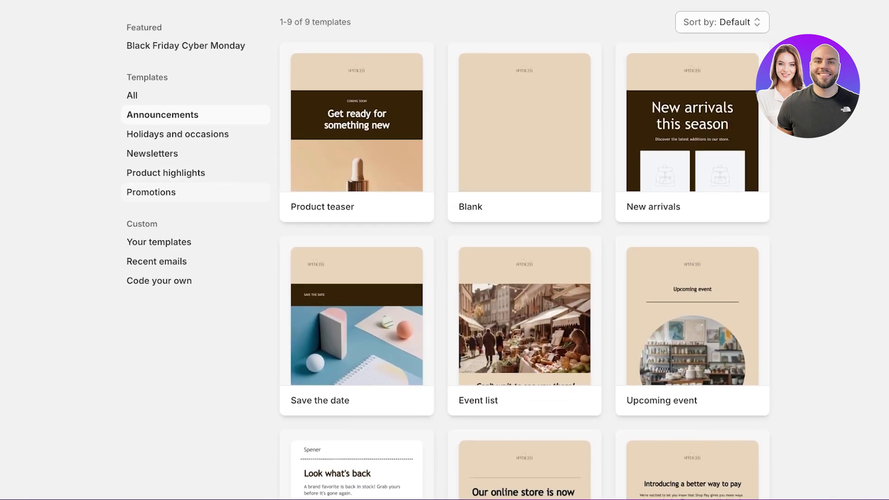
- Look through the Announcements and Newsletters templates, then start the campaign from the Blank template in the full template list
{"action": "scroll", "coordinate": [196, 191], "scroll_direction": "up", "scroll_amount": 1}
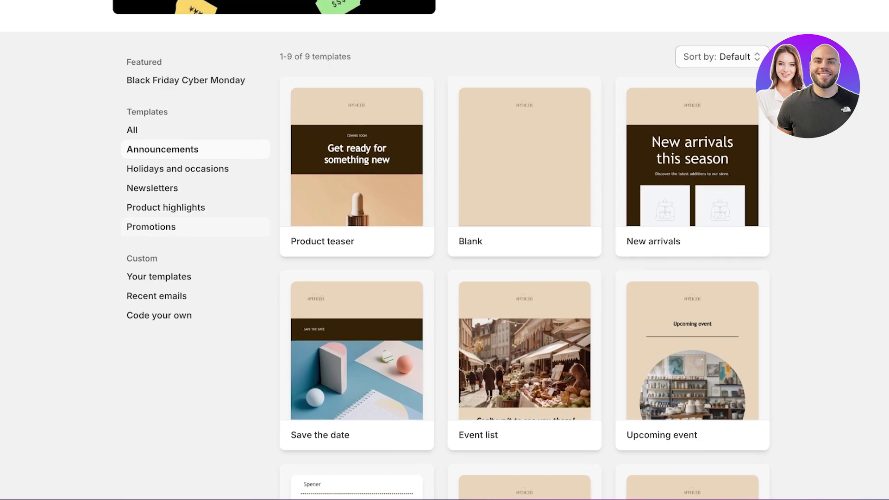
{"action": "scroll", "coordinate": [524, 232], "scroll_direction": "down", "scroll_amount": 4}
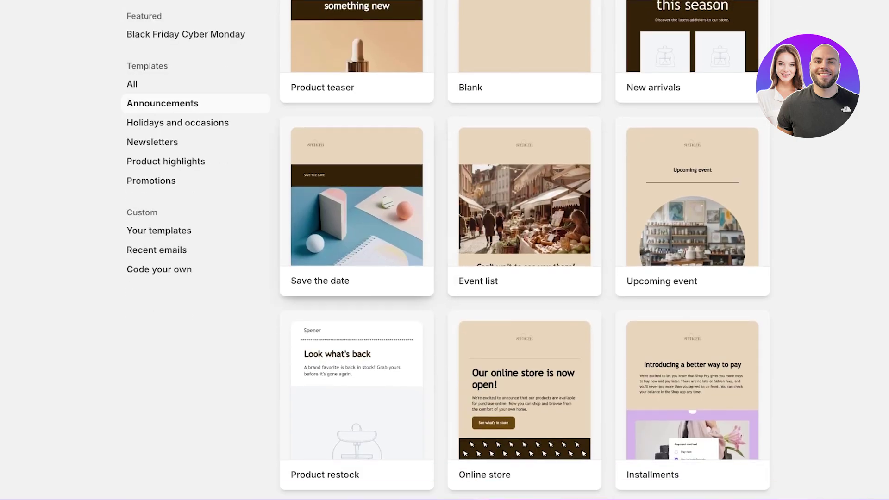
{"action": "left_click", "coordinate": [152, 142]}
{"action": "scroll", "coordinate": [153, 155], "scroll_direction": "down", "scroll_amount": 4}
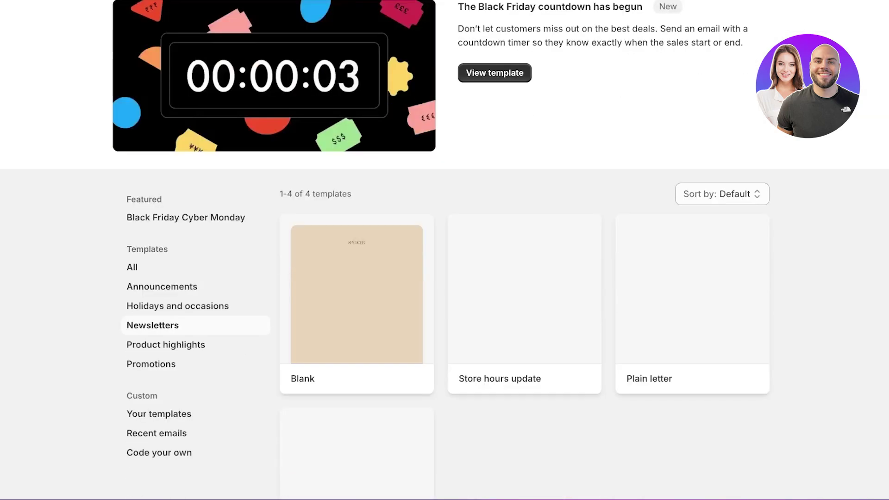
{"action": "left_click", "coordinate": [133, 146]}
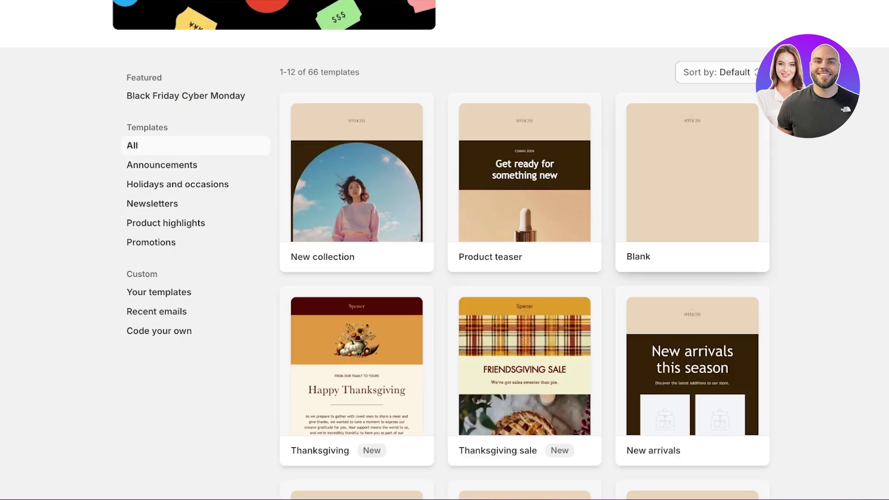
{"action": "left_click", "coordinate": [691, 185]}
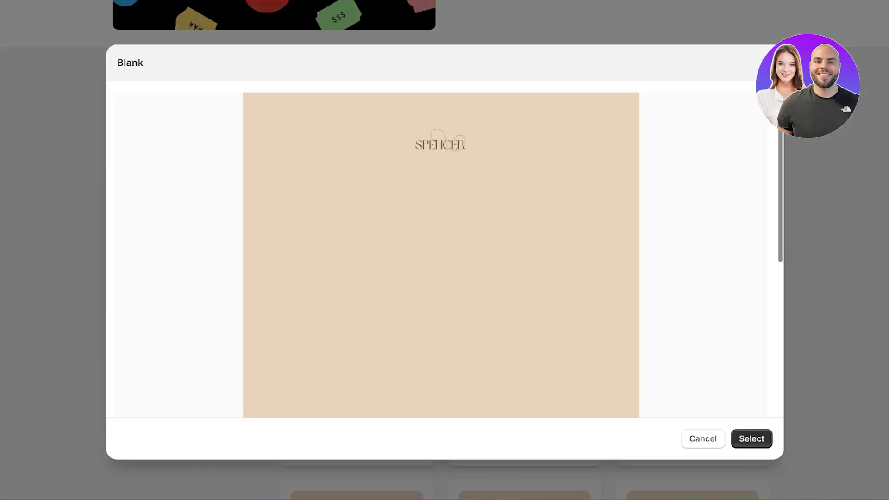
{"action": "left_click", "coordinate": [751, 438]}
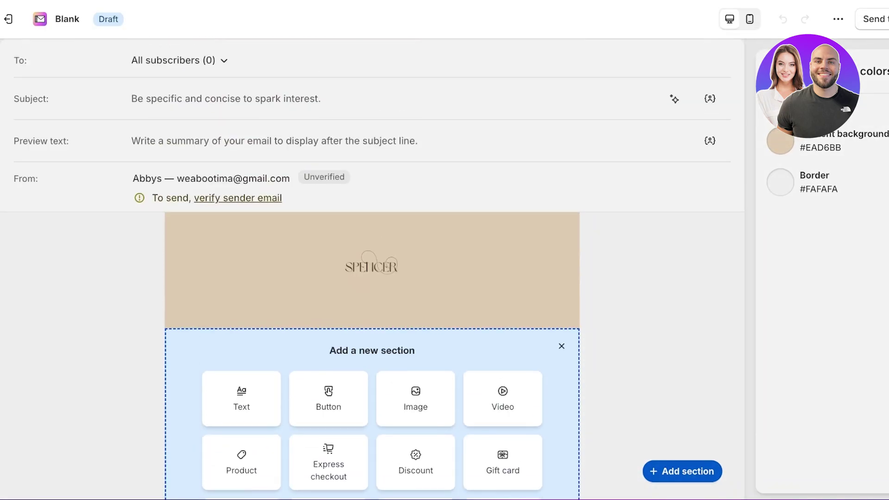
- Resend the verification for the store's sender email from Notifications and open the "Verify your email address" message in Gmail
{"action": "scroll", "coordinate": [372, 277], "scroll_direction": "down", "scroll_amount": 5}
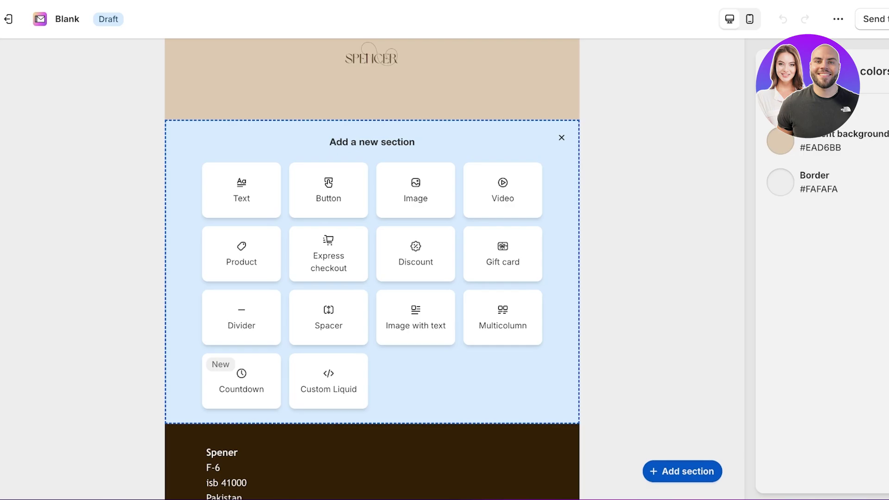
{"action": "scroll", "coordinate": [372, 269], "scroll_direction": "up", "scroll_amount": 4}
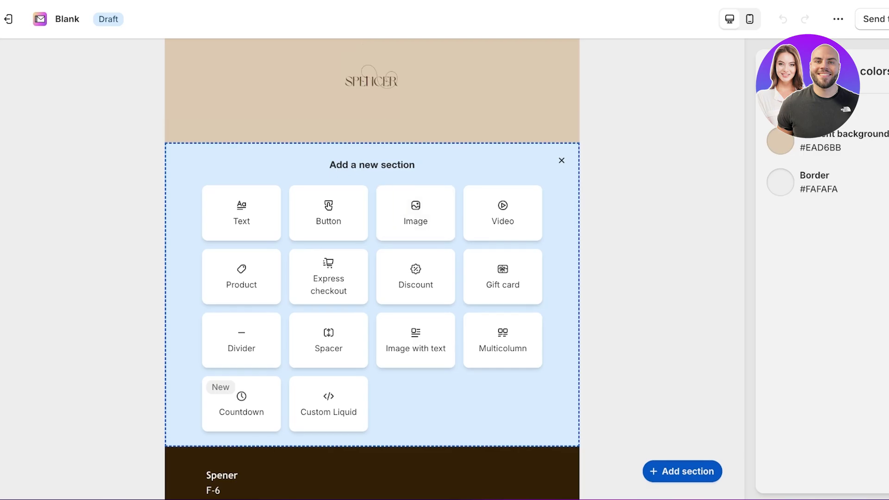
{"action": "key", "text": "Escape"}
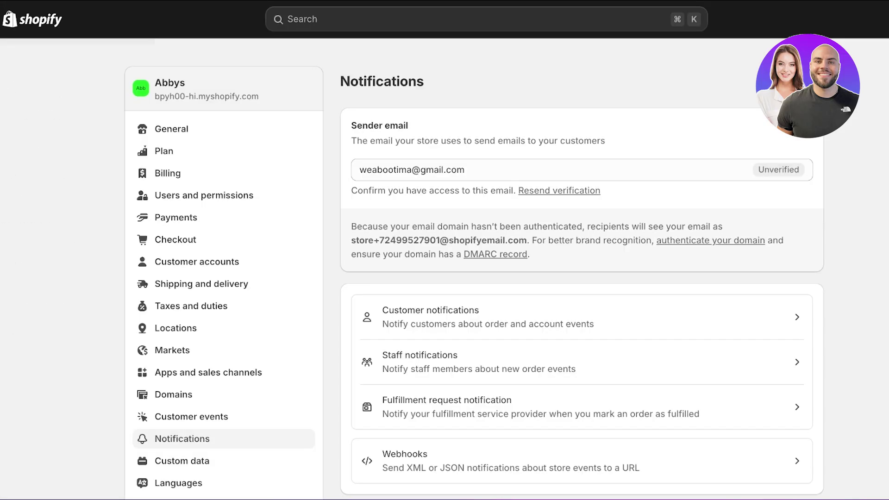
{"action": "left_click", "coordinate": [446, 169]}
{"action": "left_click", "coordinate": [540, 190]}
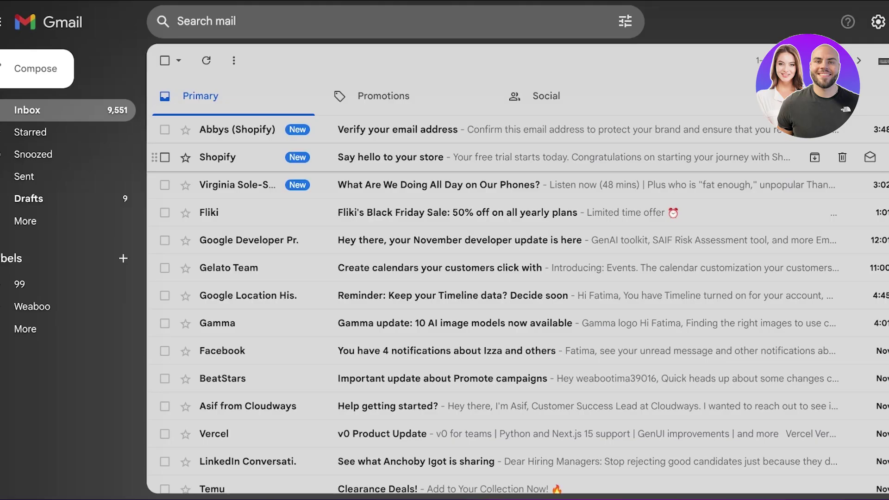
{"action": "left_click", "coordinate": [422, 130]}
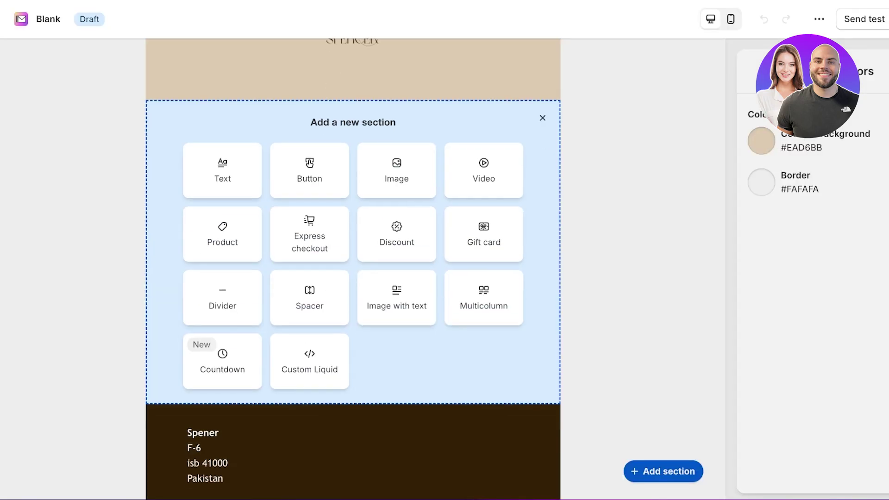
- Back in the Shopify campaign draft, close the new section chooser and set the header's logo size to 22
{"action": "scroll", "coordinate": [486, 176], "scroll_direction": "up", "scroll_amount": 2}
{"action": "left_click", "coordinate": [542, 196]}
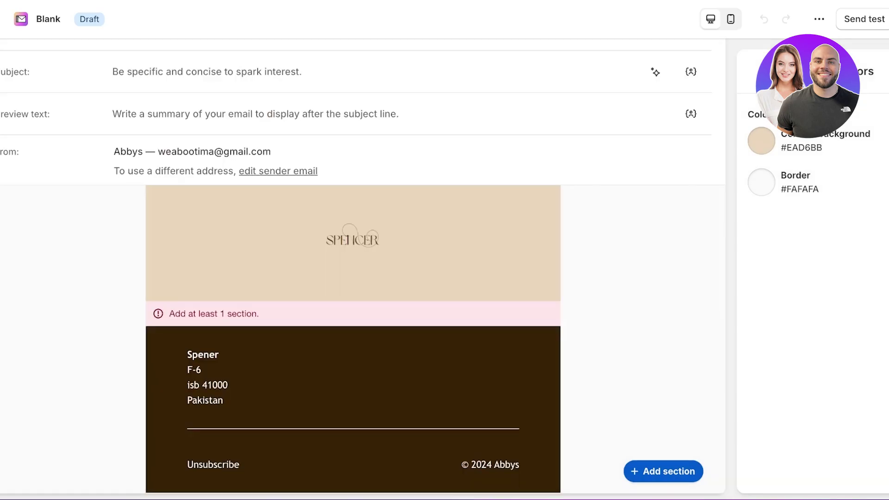
{"action": "left_click", "coordinate": [353, 240]}
{"action": "scroll", "coordinate": [782, 260], "scroll_direction": "down", "scroll_amount": 3}
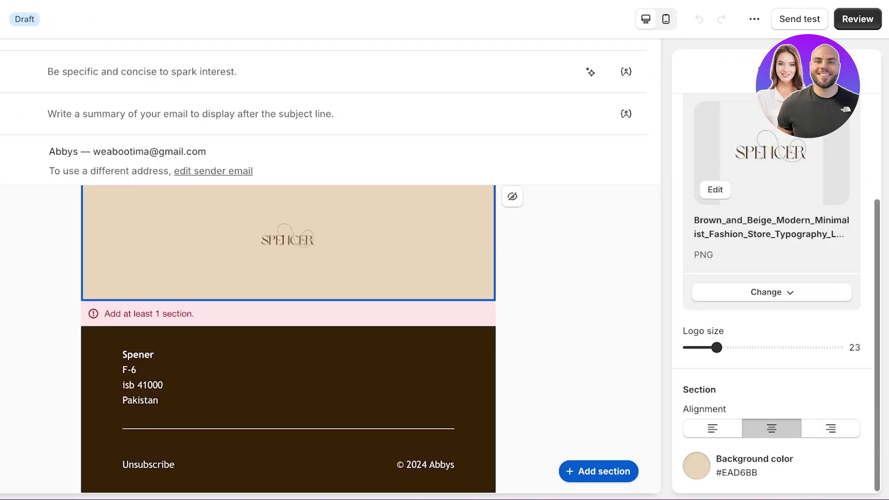
{"action": "mouse_move", "coordinate": [716, 347]}
{"action": "left_mouse_down"}
{"action": "mouse_move", "coordinate": [696, 347]}
{"action": "mouse_move", "coordinate": [729, 347]}
{"action": "mouse_move", "coordinate": [715, 347]}
{"action": "left_mouse_up"}
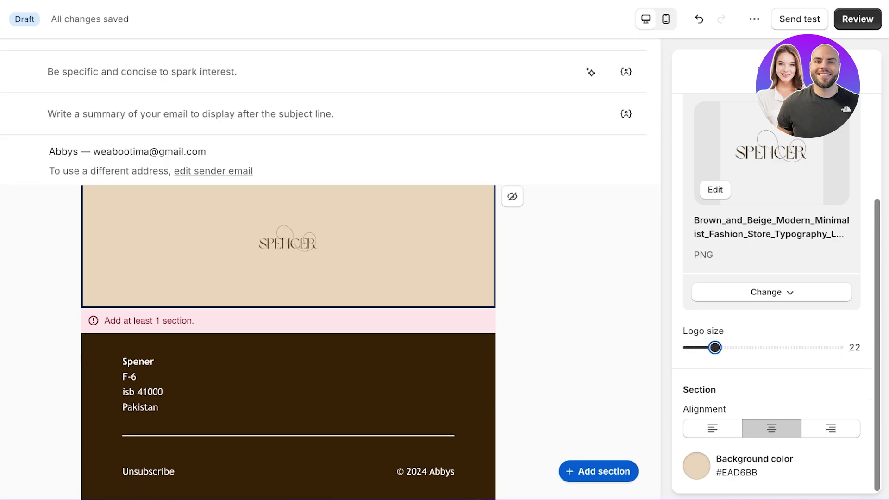
{"action": "scroll", "coordinate": [771, 277], "scroll_direction": "up", "scroll_amount": 3}
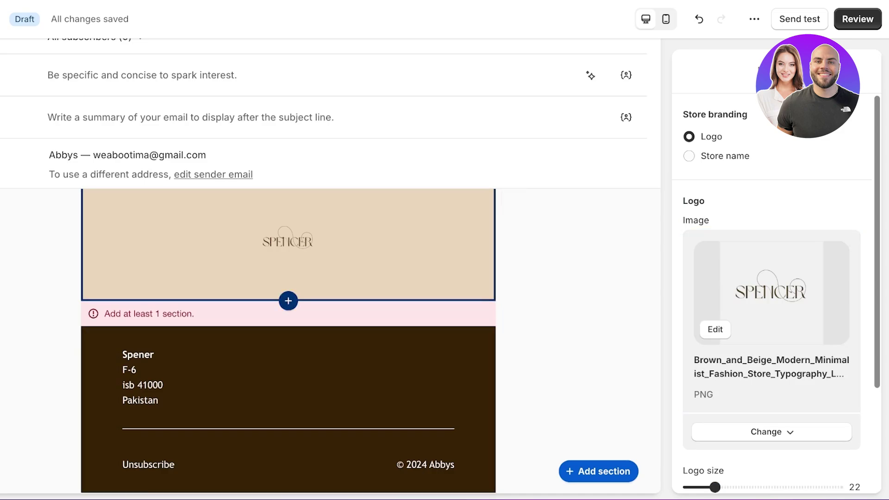
- Add a Text section directly below the logo header and clear its placeholder text
{"action": "left_click", "coordinate": [288, 301]}
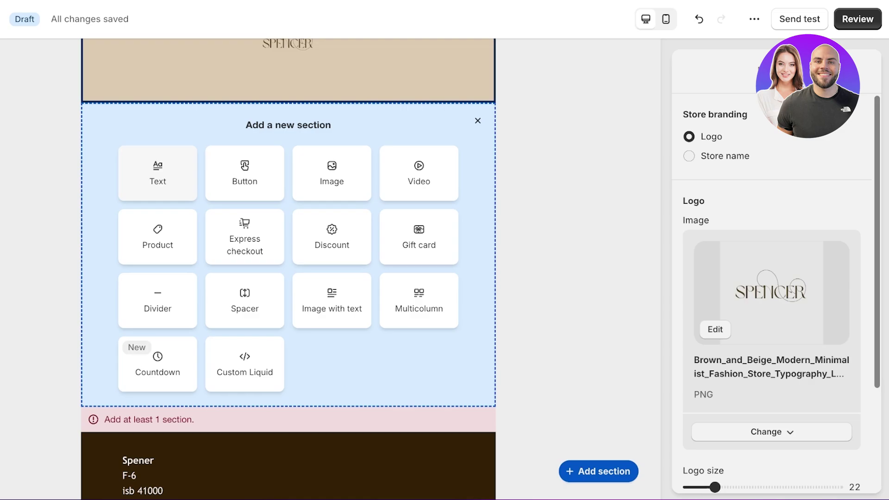
{"action": "left_click", "coordinate": [157, 173]}
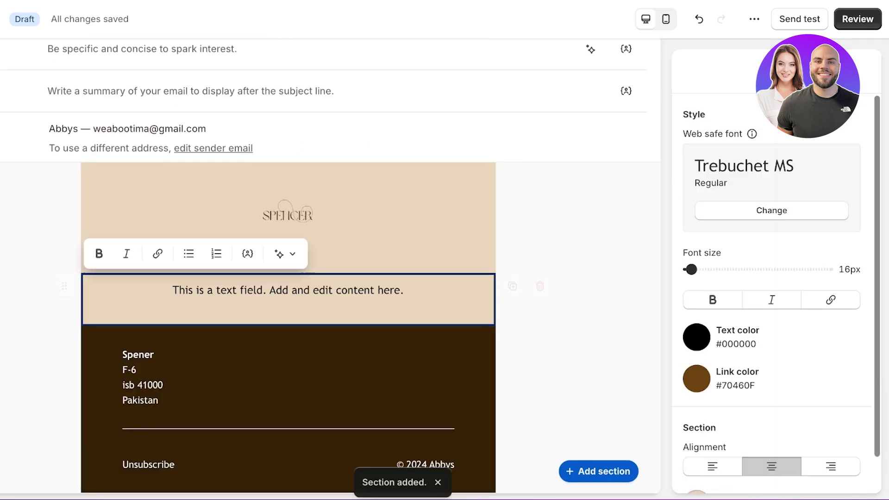
{"action": "triple_click", "coordinate": [283, 289]}
{"action": "key", "text": "BackSpace"}
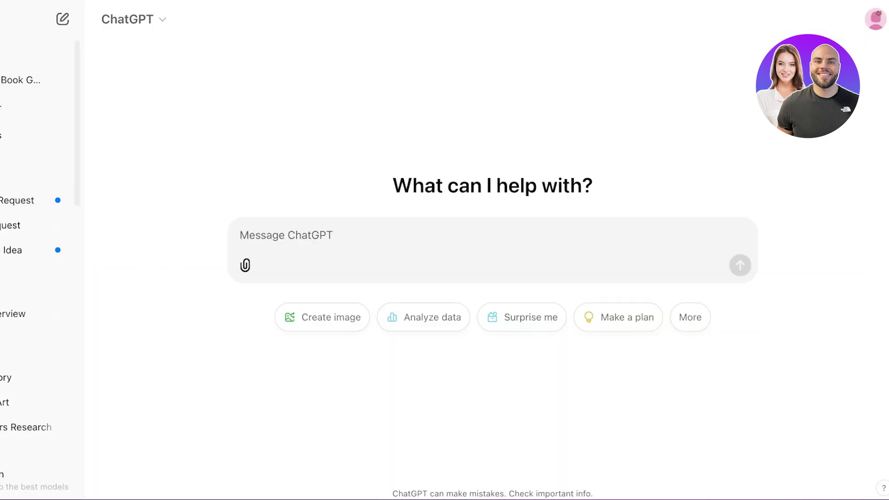
- In ChatGPT, request an email announcing a flat 30% discount at the makeup store 'Spencer' and copy its subject line without the first emoji
{"action": "type", "text": "build me a email to announce a flat 30% discount on my makeup store called 'Spencer''"}
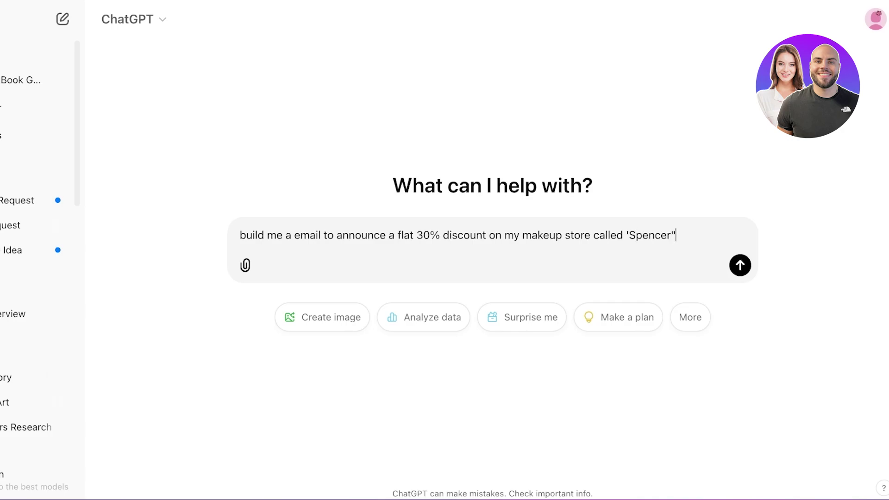
{"action": "key", "text": "Return"}
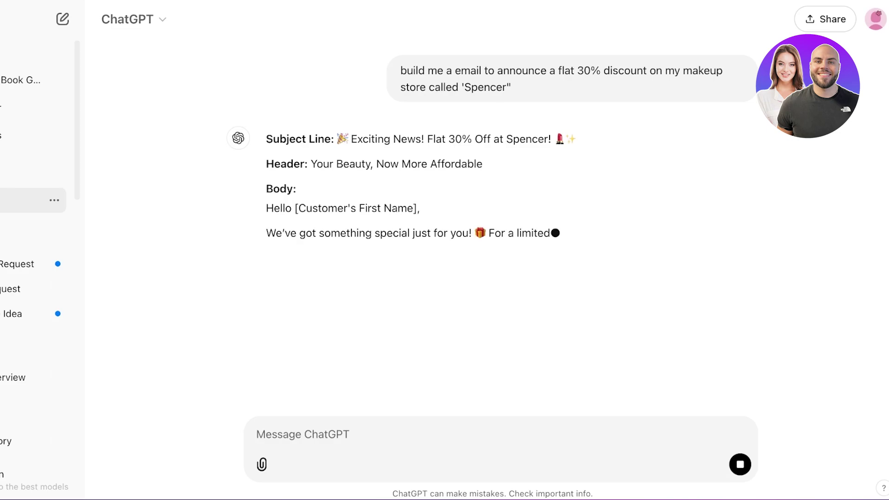
{"action": "left_click_drag", "start_coordinate": [351, 139], "coordinate": [576, 138]}
{"action": "key", "text": "ctrl+c"}
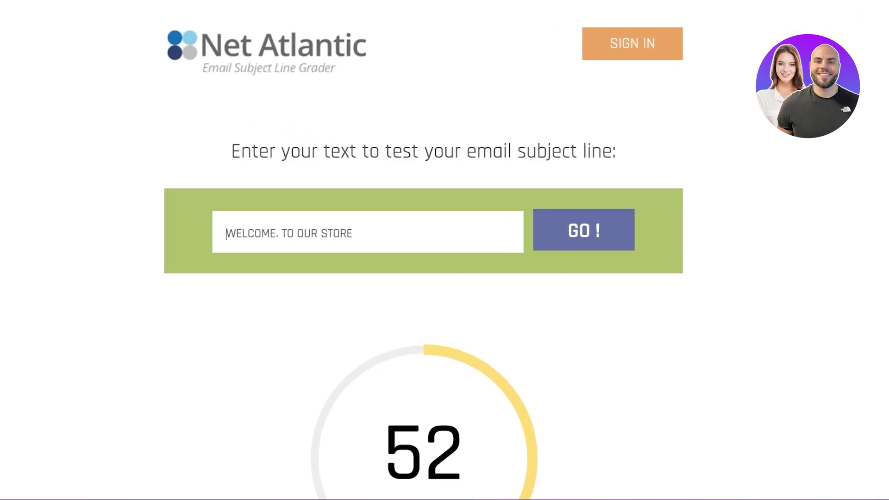
- Switch to Net Atlantic's Email Subject Line Grader and test the subject line "Exciting News! Flat 30% Off at Spencer! 💄✨"
{"action": "key", "text": "ctrl+a"}
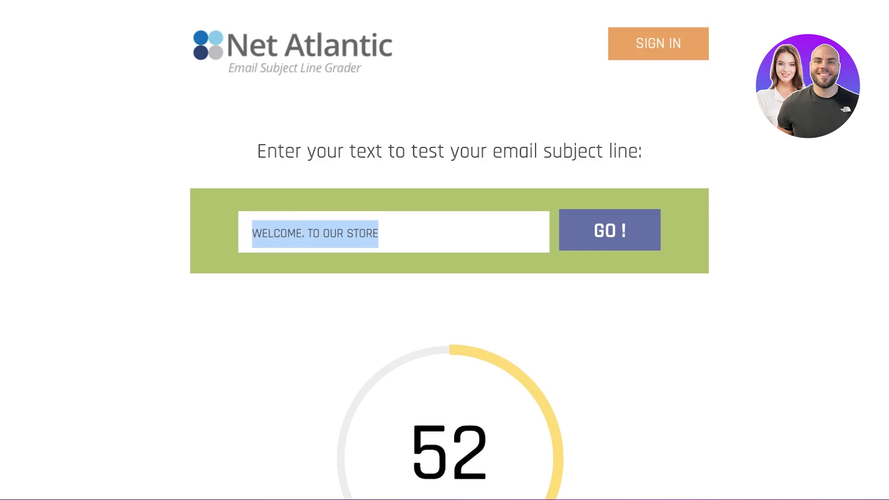
{"action": "key", "text": "ctrl+v"}
{"action": "key", "text": "Return"}
- Review the subject line's overall score and the character count and word count advice in the grader's report
{"action": "scroll", "coordinate": [445, 250], "scroll_direction": "down", "scroll_amount": 3}
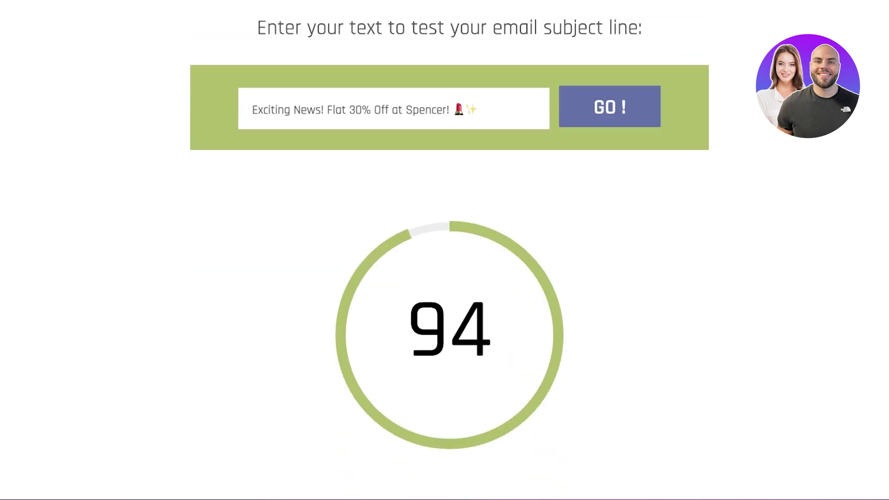
{"action": "scroll", "coordinate": [448, 250], "scroll_direction": "down", "scroll_amount": 3}
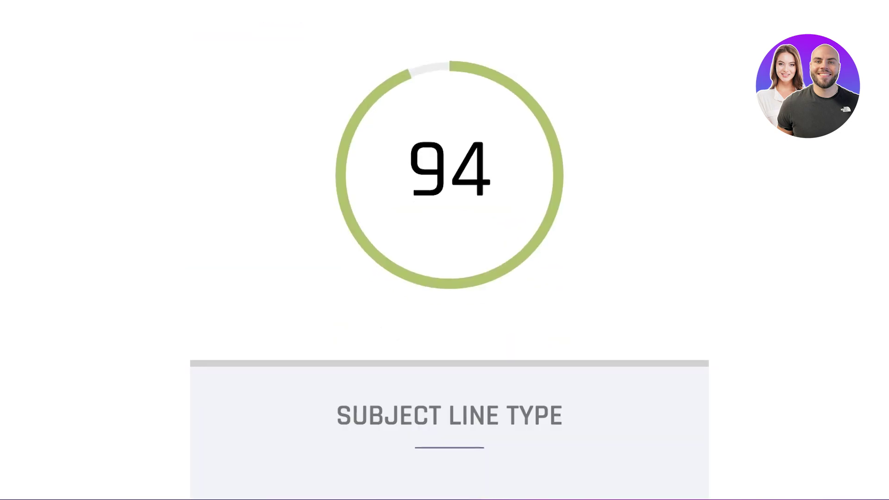
{"action": "left_click_drag", "start_coordinate": [407, 175], "coordinate": [448, 176]}
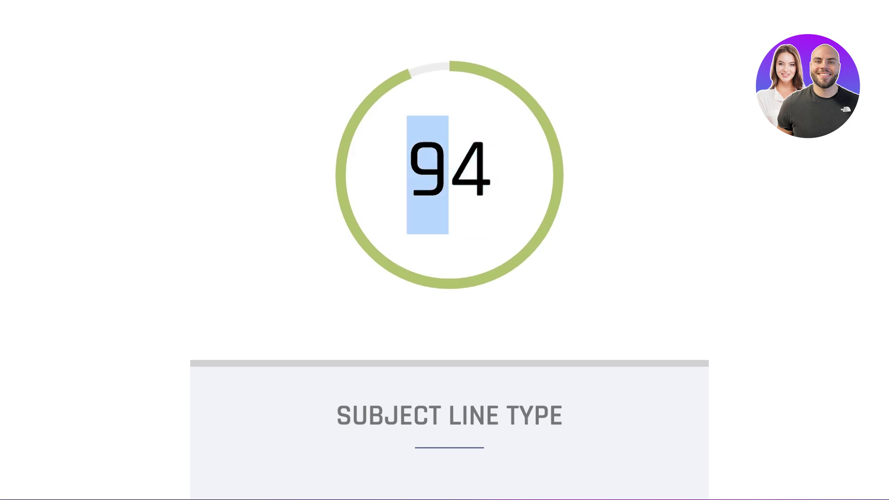
{"action": "scroll", "coordinate": [449, 250], "scroll_direction": "down", "scroll_amount": 10}
{"action": "scroll", "coordinate": [449, 250], "scroll_direction": "down", "scroll_amount": 3}
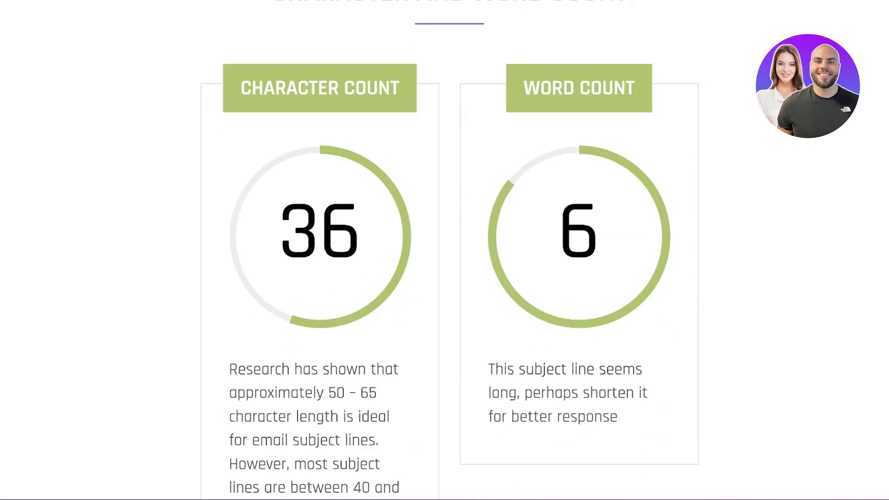
{"action": "scroll", "coordinate": [449, 250], "scroll_direction": "down", "scroll_amount": 8}
{"action": "scroll", "coordinate": [449, 250], "scroll_direction": "up", "scroll_amount": 7}
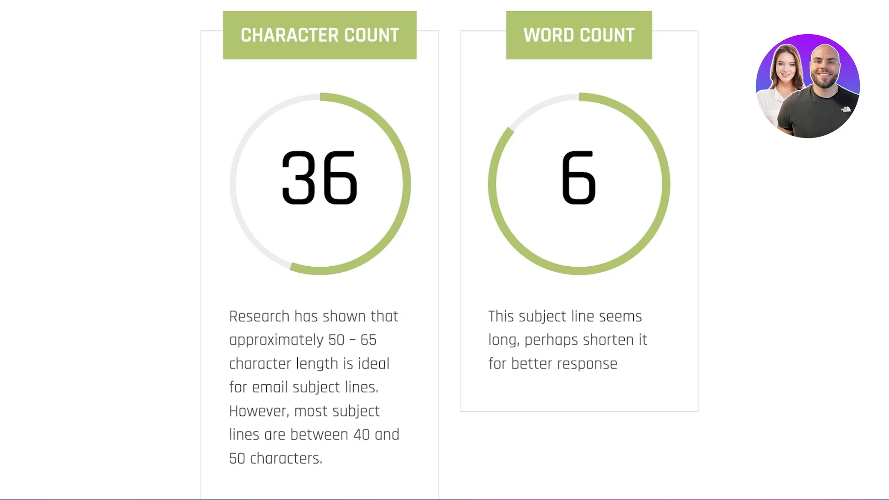
{"action": "scroll", "coordinate": [449, 250], "scroll_direction": "down", "scroll_amount": 1}
{"action": "left_click_drag", "start_coordinate": [542, 298], "coordinate": [622, 299]}
{"action": "left_click_drag", "start_coordinate": [546, 322], "coordinate": [617, 346]}
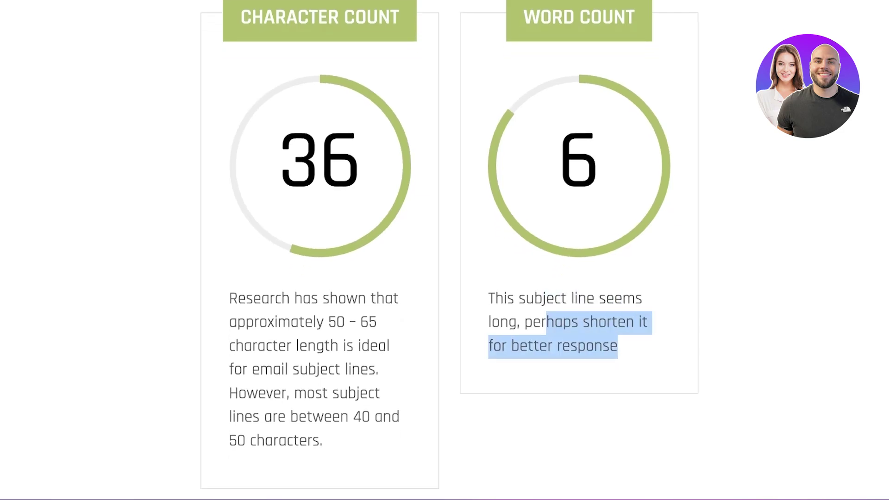
{"action": "scroll", "coordinate": [449, 250], "scroll_direction": "down", "scroll_amount": 7}
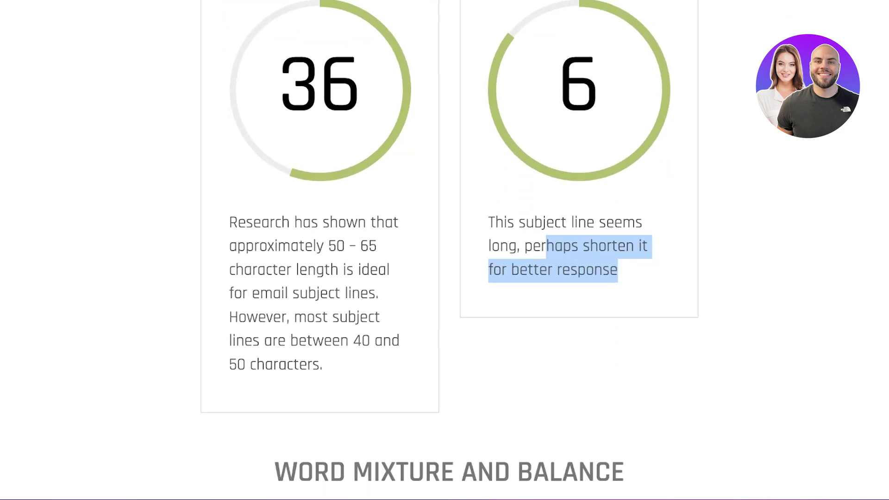
{"action": "scroll", "coordinate": [449, 250], "scroll_direction": "up", "scroll_amount": 12}
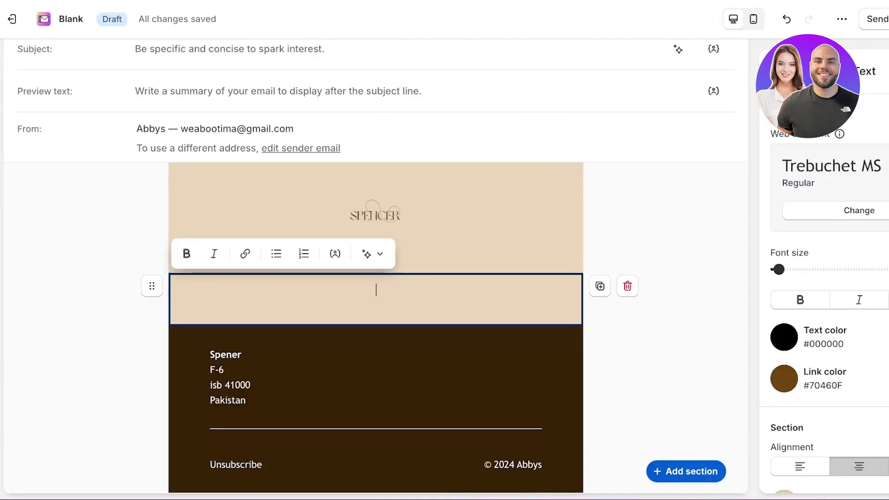
- In the Shopify campaign draft, set the subject to "Exciting News! Flat 30% Off at Spencer! 💄✨"
{"action": "scroll", "coordinate": [376, 223], "scroll_direction": "up", "scroll_amount": 2}
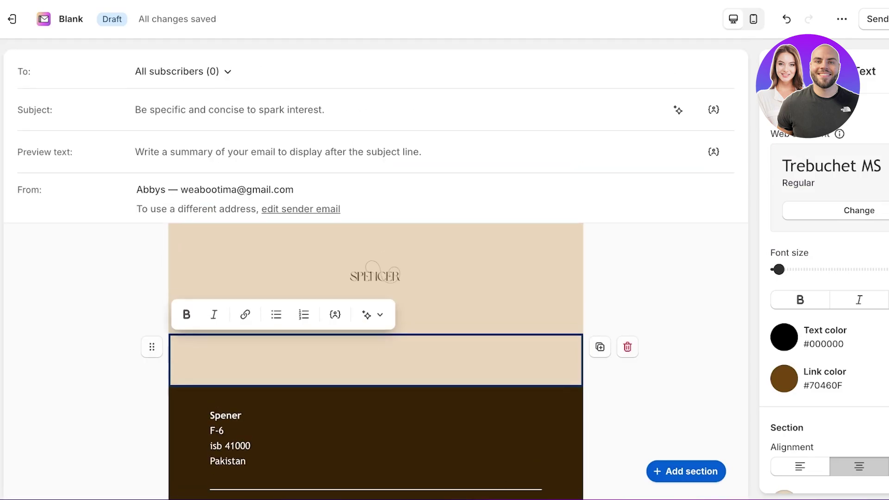
{"action": "left_click", "coordinate": [229, 110]}
{"action": "type", "text": "Exciting News! Flat 30% Off at Spencer! 💄✨"}
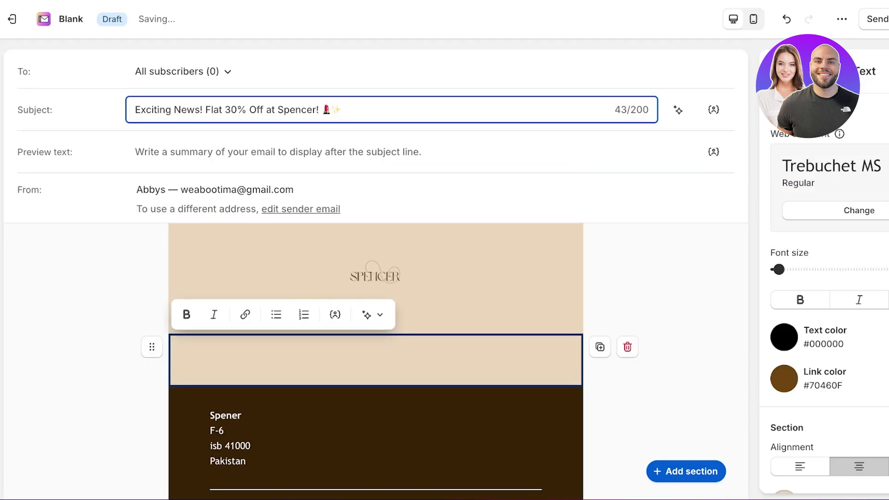
- Copy the header "Your Beauty, Now More Affordable" from the ChatGPT email and paste it into a new text section beneath the logo
{"action": "left_click", "coordinate": [135, 152]}
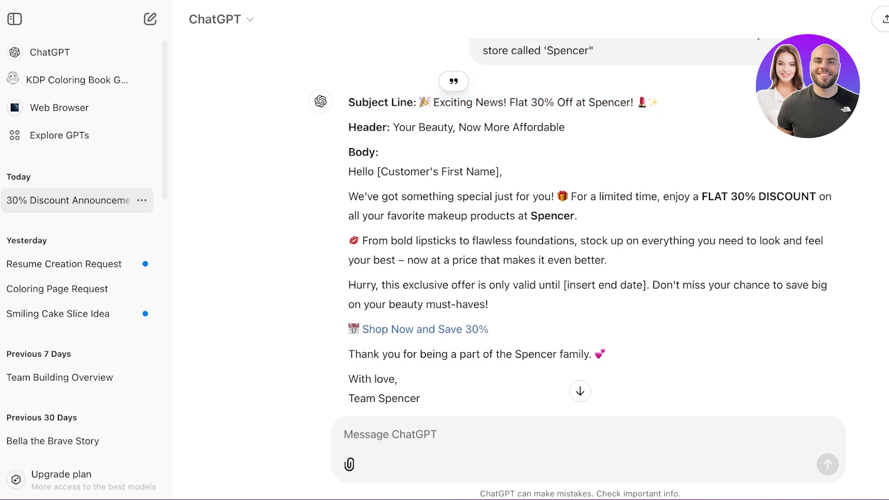
{"action": "left_click_drag", "start_coordinate": [393, 127], "coordinate": [564, 128]}
{"action": "key", "text": "ctrl+c"}
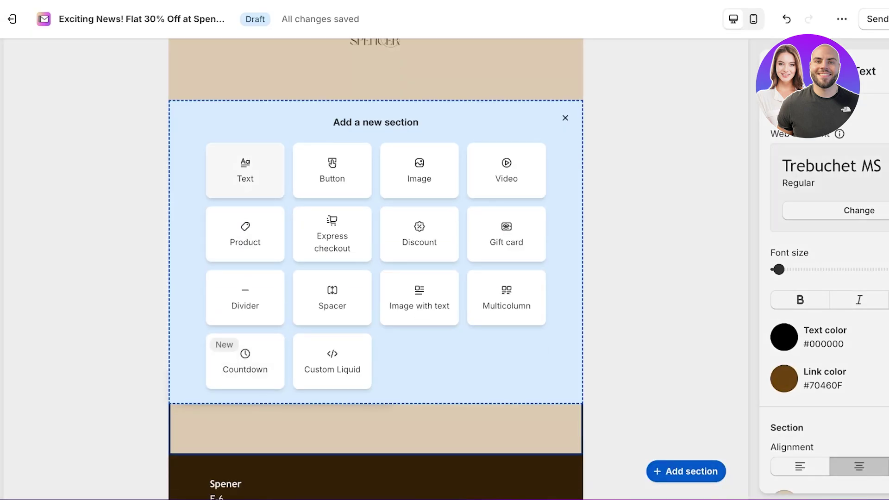
{"action": "left_click", "coordinate": [245, 171]}
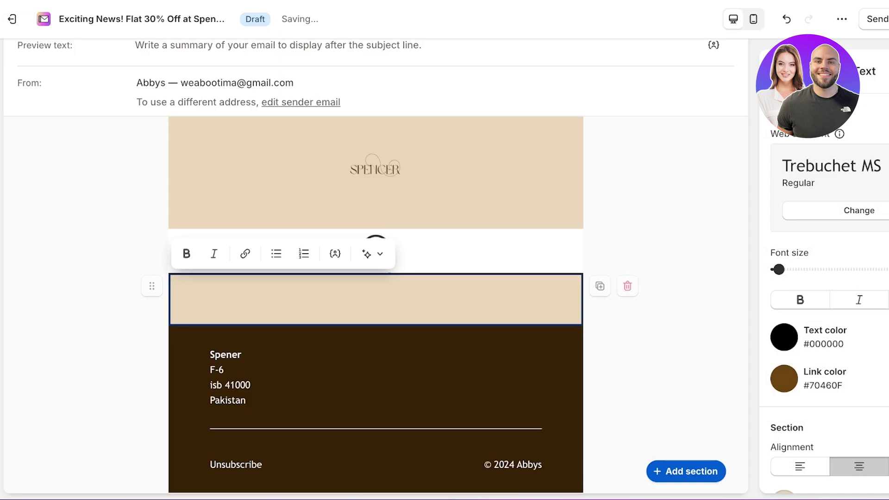
{"action": "triple_click", "coordinate": [302, 260]}
{"action": "key", "text": "ctrl+v"}
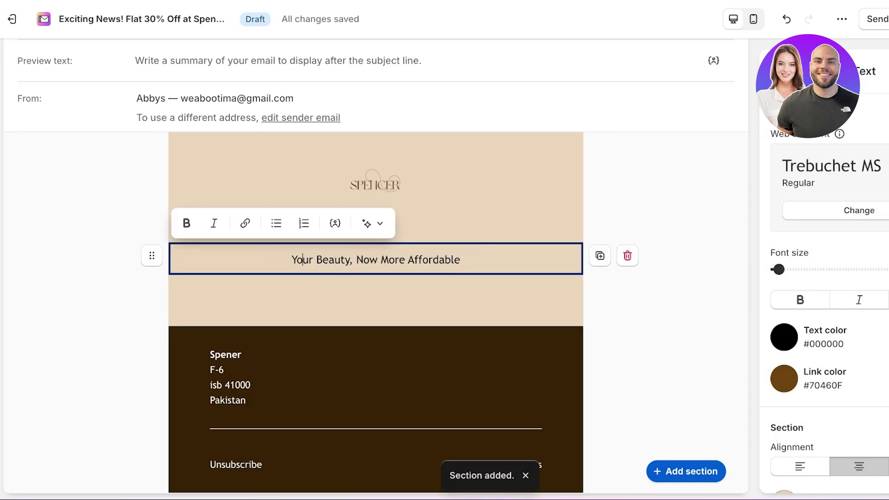
- Reword the heading to "Your Favourite Makeup, Now More Affordable" and slightly enlarge its font
{"action": "double_click", "coordinate": [333, 259]}
{"action": "key", "text": "BackSpace"}
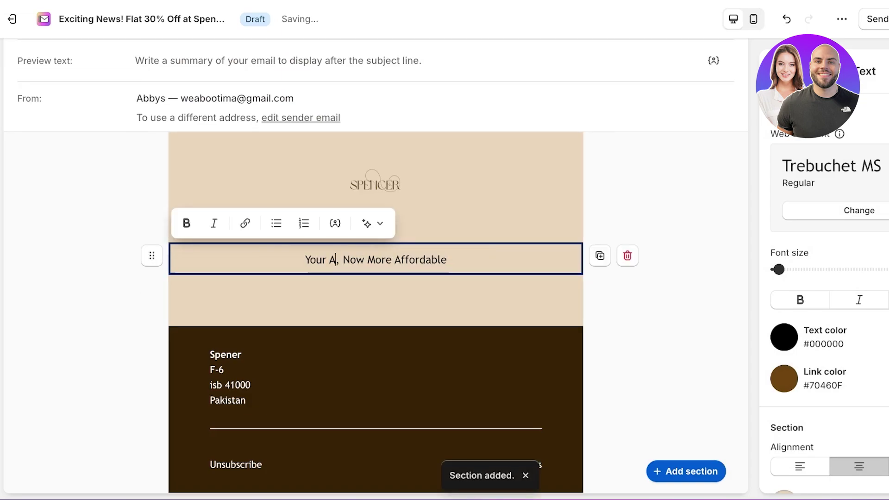
{"action": "type", "text": "Favour"}
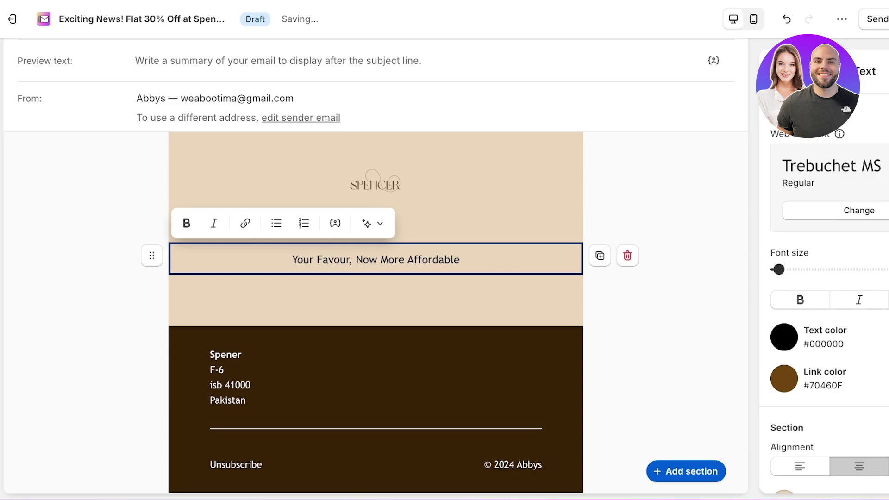
{"action": "type", "text": "ite Makeup"}
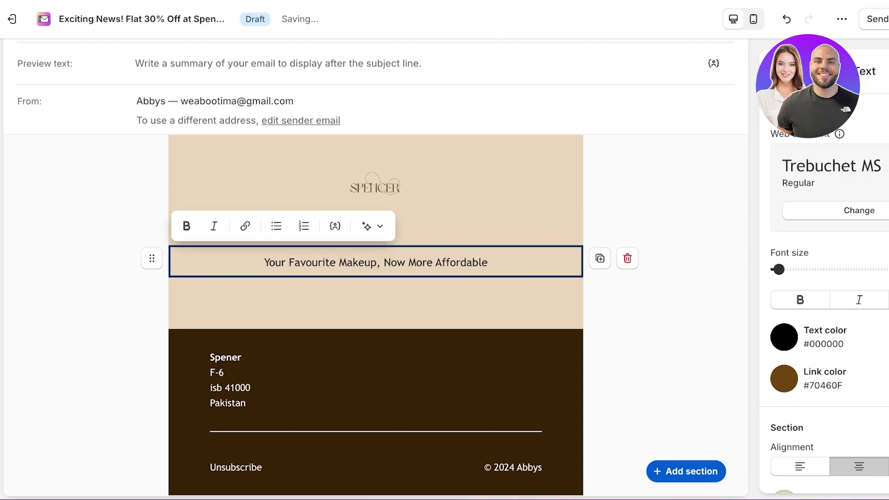
{"action": "key", "text": "ctrl+a"}
{"action": "left_click_drag", "start_coordinate": [778, 269], "coordinate": [782, 270]}
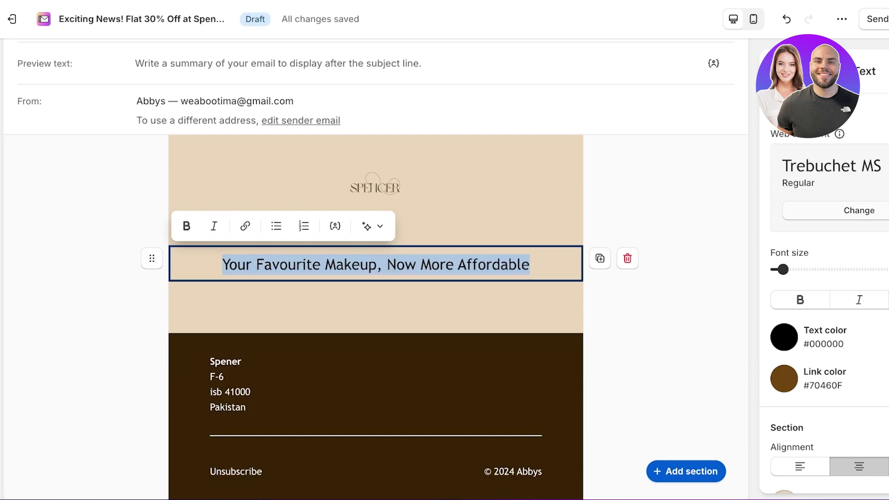
- Copy the ChatGPT body text from the greeting through "beauty must-haves!" and paste it into the empty text section below the heading
{"action": "left_click", "coordinate": [315, 305]}
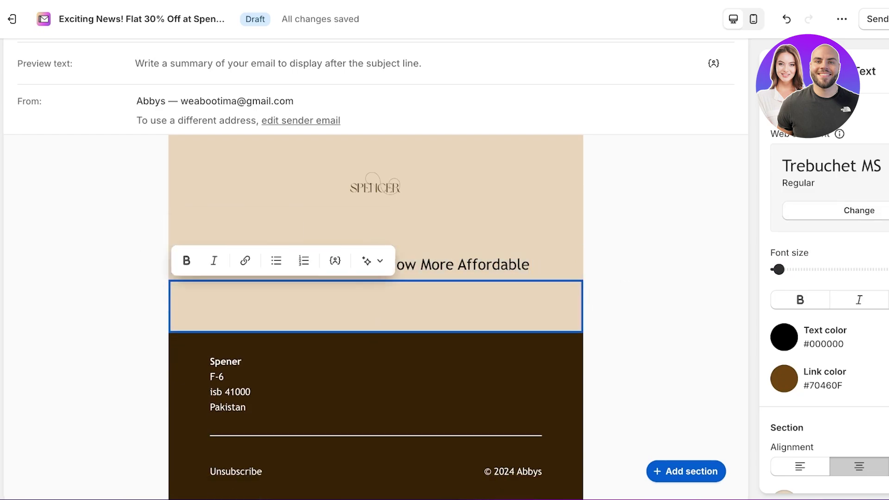
{"action": "scroll", "coordinate": [824, 324], "scroll_direction": "down", "scroll_amount": 1}
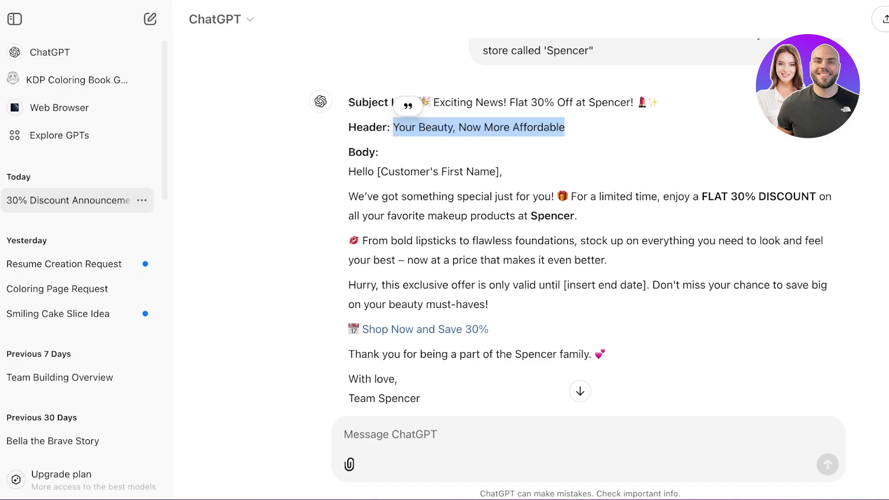
{"action": "left_click_drag", "start_coordinate": [348, 171], "coordinate": [489, 304]}
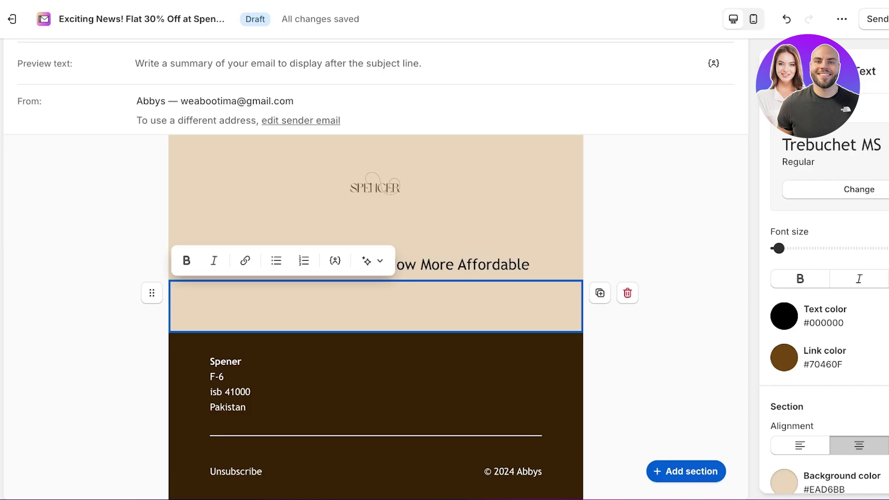
{"action": "type", "text": "Hello [Customer's First Name], We’ve got something special just for you! 🎁 For a limited time, enjoy a FLAT 30% DISCOUNT on all your favorite makeup products at Spencer. 💋 From bold lipsticks to flawless foundations, stock up on everything you need to look and feel your best – now at a price that makes it even better. Hurry, this exclusive offer is only valid until [insert end date]. Don't miss your chance to save big on your beauty must-haves!"}
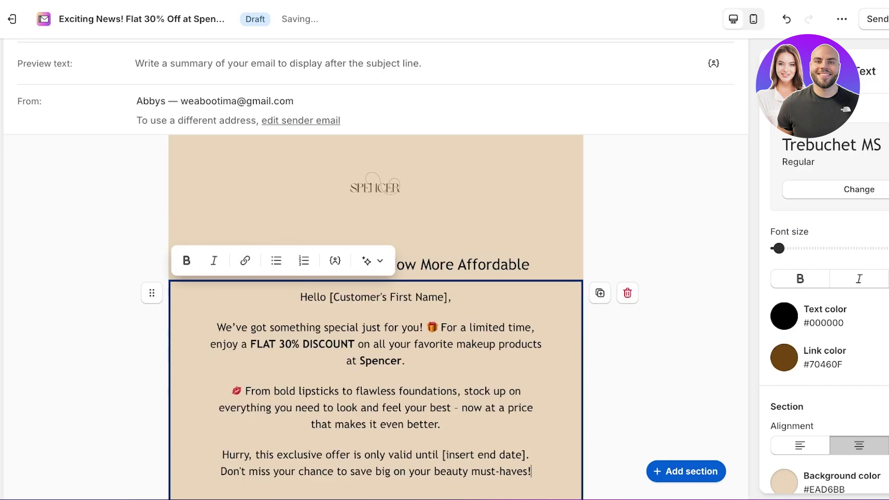
- Replace the greeting line in the body text with "Hello friend,"
{"action": "scroll", "coordinate": [376, 296], "scroll_direction": "down", "scroll_amount": 1}
{"action": "left_click_drag", "start_coordinate": [451, 274], "coordinate": [301, 274]}
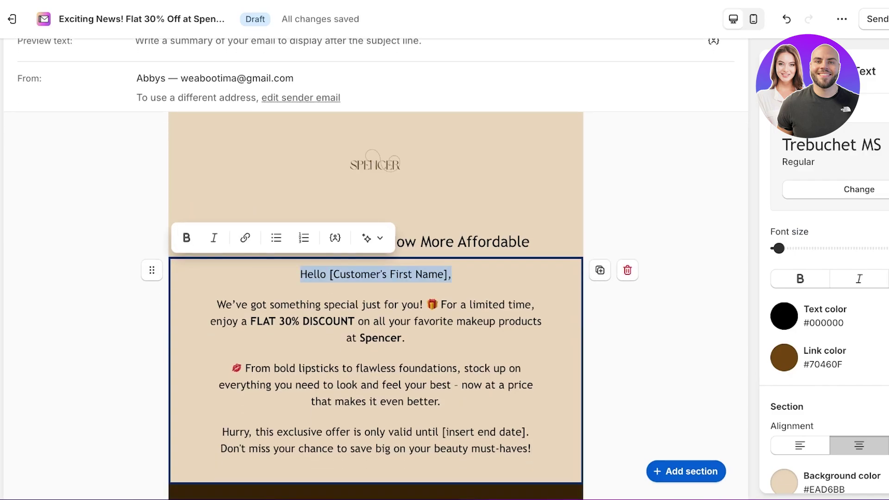
{"action": "type", "text": "He"}
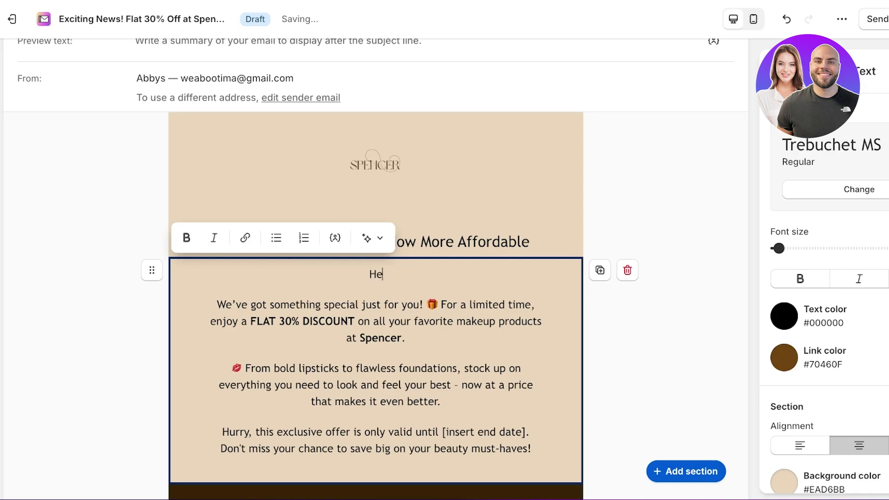
{"action": "type", "text": "llo friend,"}
{"action": "scroll", "coordinate": [376, 267], "scroll_direction": "down", "scroll_amount": 1}
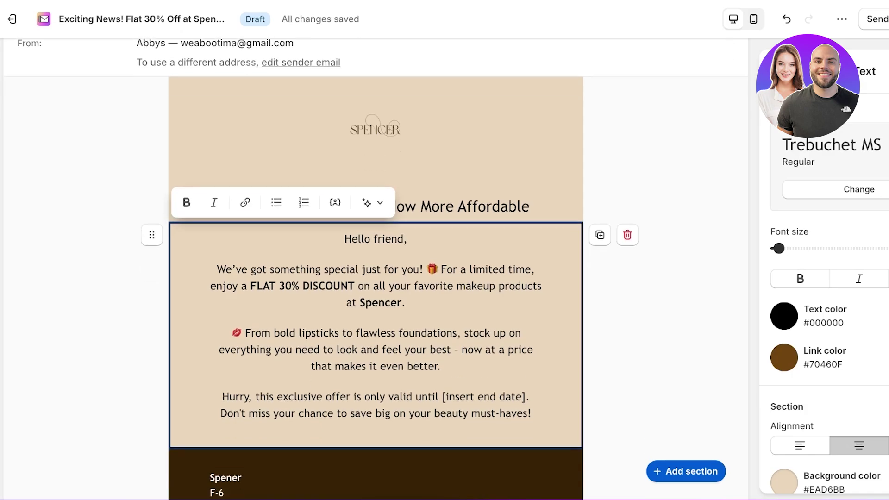
{"action": "key", "text": "Return"}
{"action": "key", "text": "Return"}
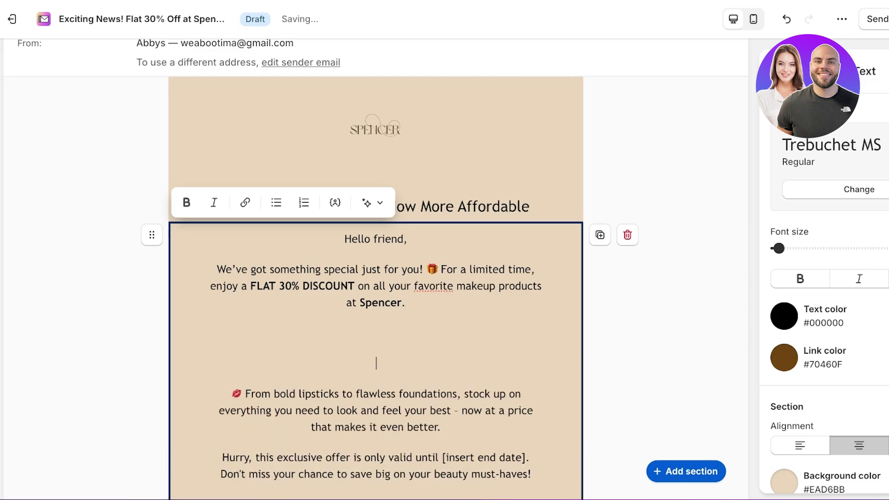
{"action": "key", "text": "Return"}
{"action": "key", "text": "BackSpace"}
{"action": "key", "text": "BackSpace"}
{"action": "key", "text": "BackSpace"}
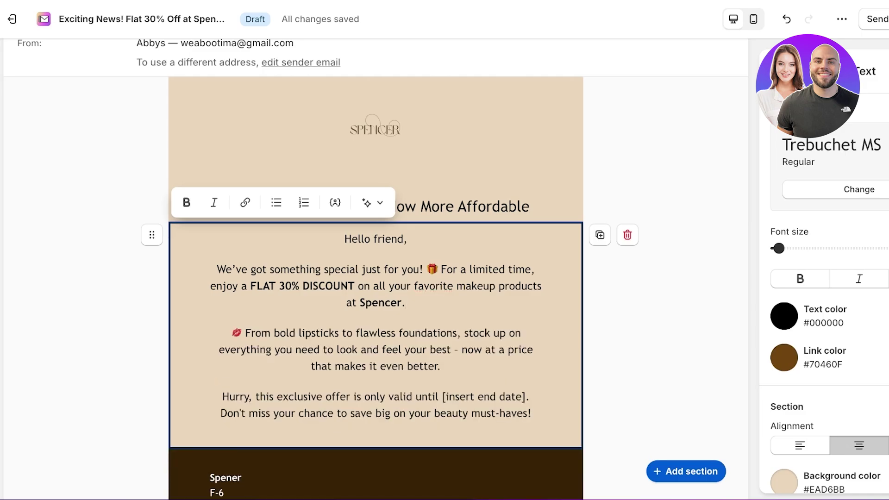
- Delete the last two body paragraphs, about lipsticks and foundations and the offer's end date, keeping the 30% discount announcement
{"action": "left_click_drag", "start_coordinate": [531, 413], "coordinate": [297, 397]}
{"action": "left_click", "coordinate": [474, 350]}
{"action": "scroll", "coordinate": [376, 287], "scroll_direction": "down", "scroll_amount": 1}
{"action": "left_click_drag", "start_coordinate": [406, 301], "coordinate": [516, 410]}
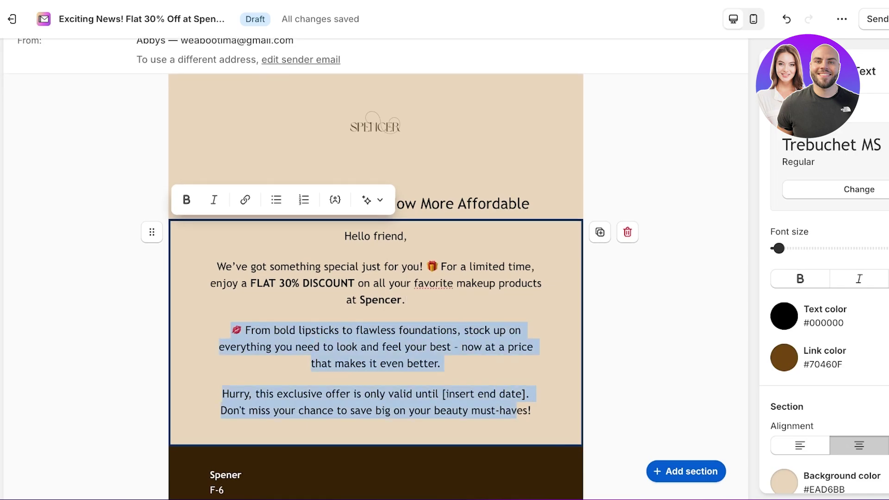
{"action": "key", "text": "BackSpace"}
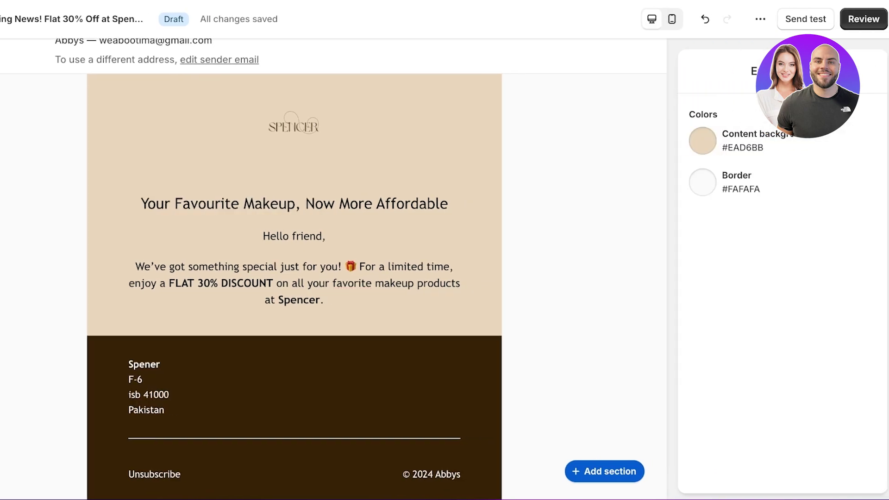
- Add an image section below the body text using the library photo of the model applying lipstick
{"action": "left_click", "coordinate": [324, 301]}
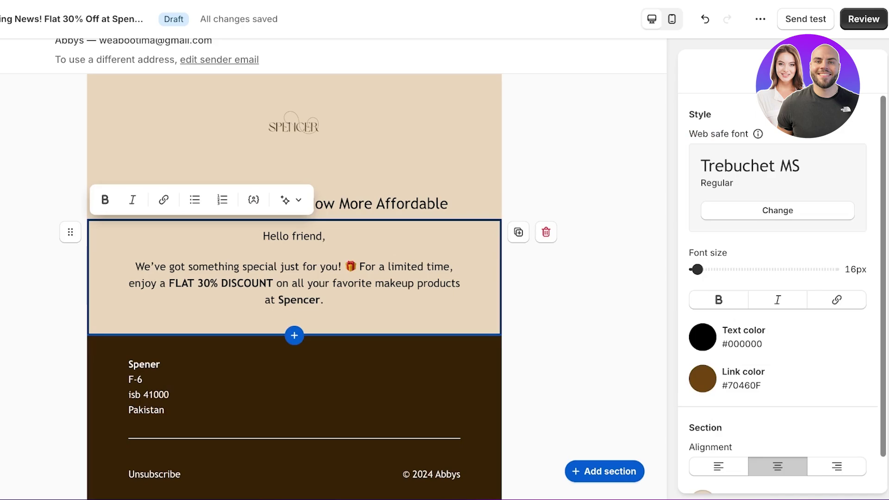
{"action": "left_click", "coordinate": [294, 334]}
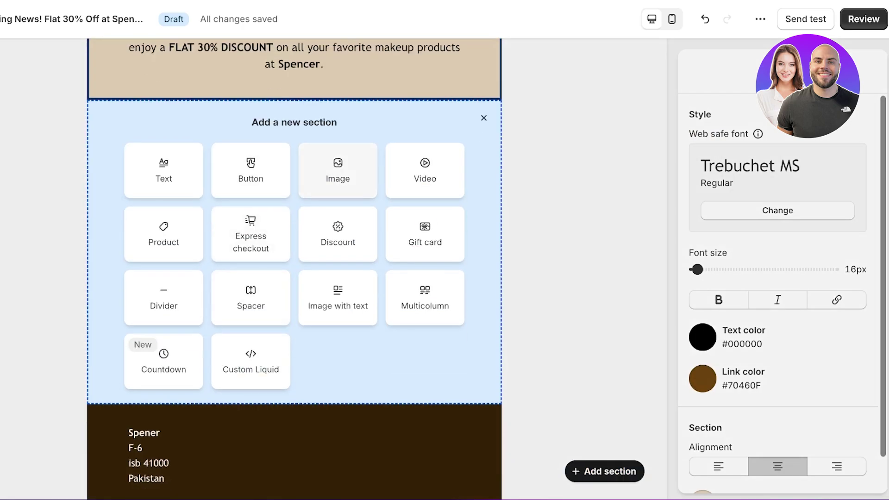
{"action": "left_click", "coordinate": [337, 170]}
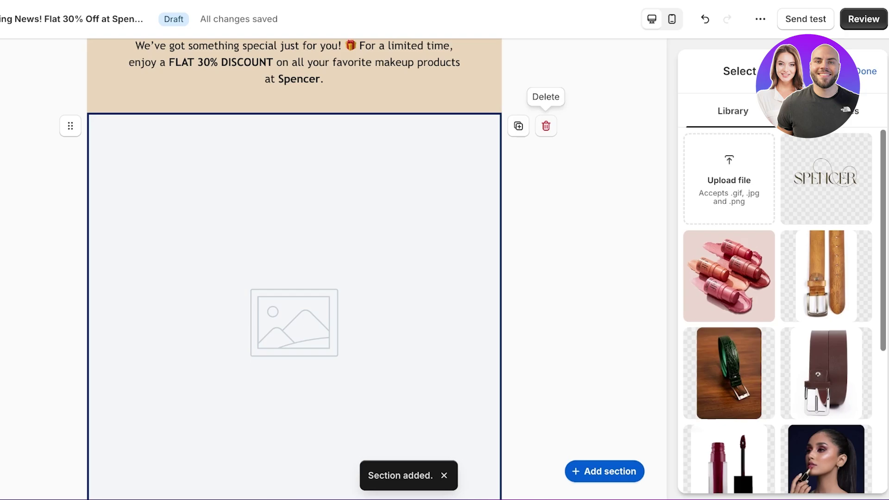
{"action": "scroll", "coordinate": [556, 208], "scroll_direction": "down", "scroll_amount": 3}
{"action": "left_click", "coordinate": [826, 459]}
{"action": "scroll", "coordinate": [555, 324], "scroll_direction": "up", "scroll_amount": 3}
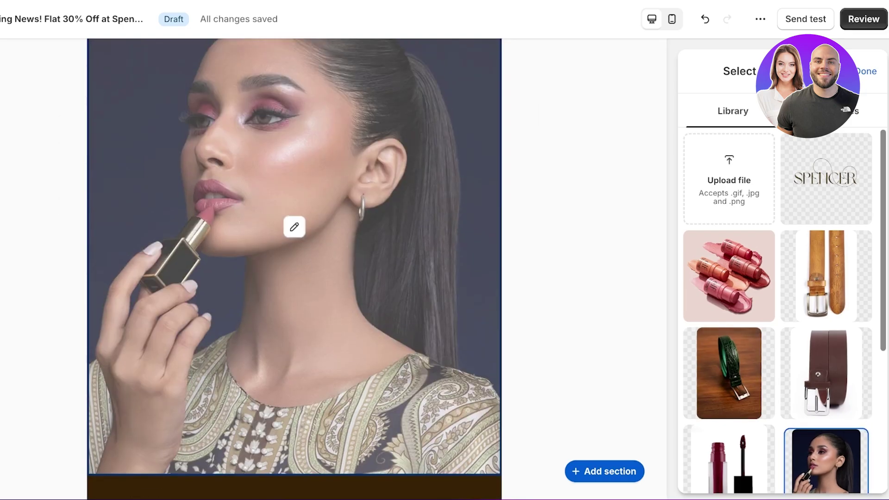
{"action": "scroll", "coordinate": [297, 259], "scroll_direction": "up", "scroll_amount": 6}
{"action": "scroll", "coordinate": [296, 259], "scroll_direction": "down", "scroll_amount": 2}
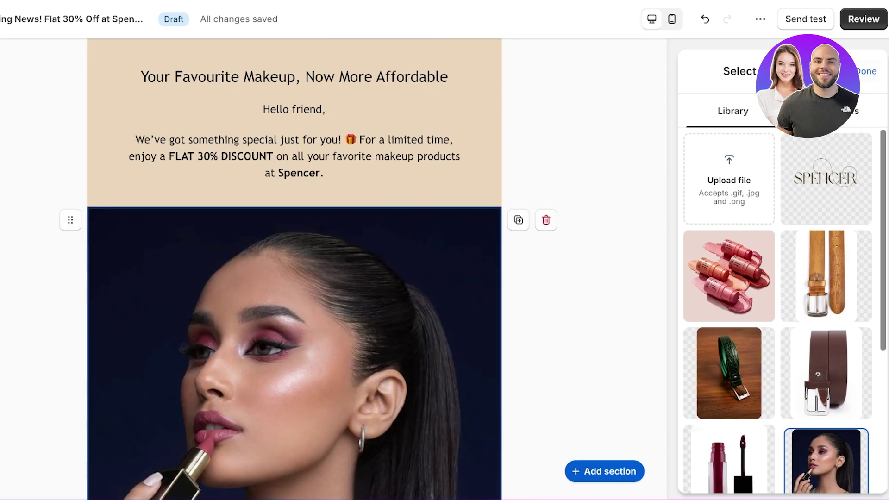
{"action": "left_click", "coordinate": [865, 71]}
- Try the Square image style on the lipstick photo, and delete the image section
{"action": "scroll", "coordinate": [296, 354], "scroll_direction": "down", "scroll_amount": 1}
{"action": "scroll", "coordinate": [777, 300], "scroll_direction": "down", "scroll_amount": 3}
{"action": "scroll", "coordinate": [556, 301], "scroll_direction": "down", "scroll_amount": 2}
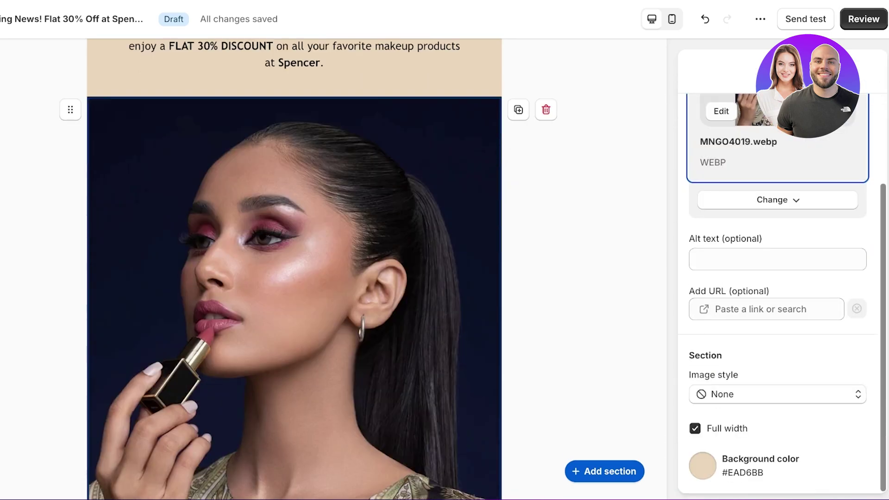
{"action": "scroll", "coordinate": [371, 259], "scroll_direction": "down", "scroll_amount": 5}
{"action": "left_click", "coordinate": [777, 393]}
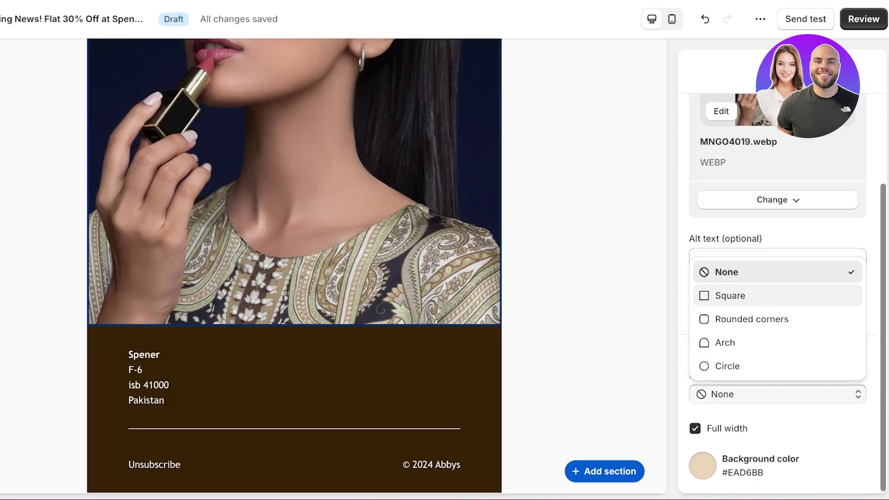
{"action": "left_click", "coordinate": [730, 296]}
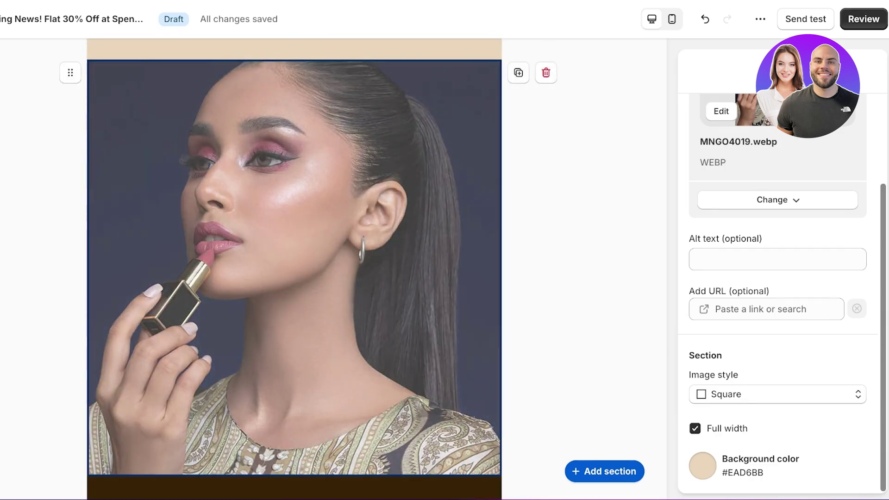
{"action": "left_click", "coordinate": [546, 72]}
- Add a multicolumn section below the body text and fill its right column image with the photo of the model applying lipstick
{"action": "left_click", "coordinate": [293, 323]}
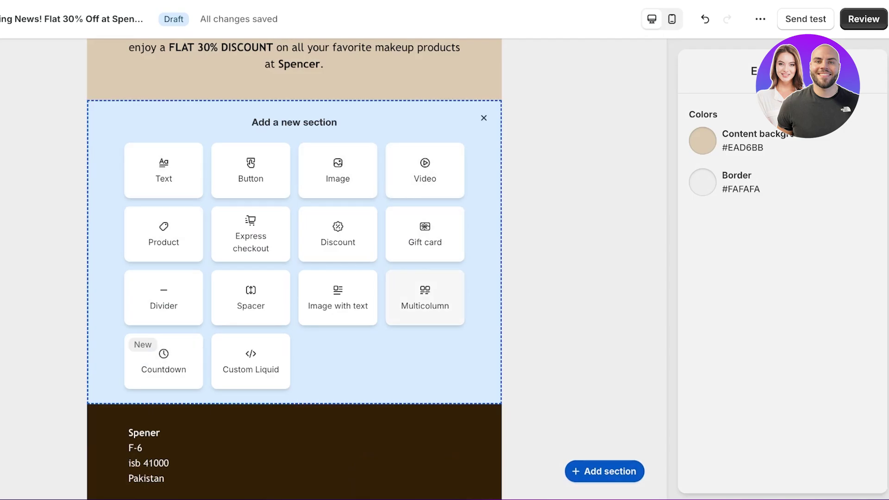
{"action": "left_click", "coordinate": [425, 298]}
{"action": "left_click", "coordinate": [398, 363]}
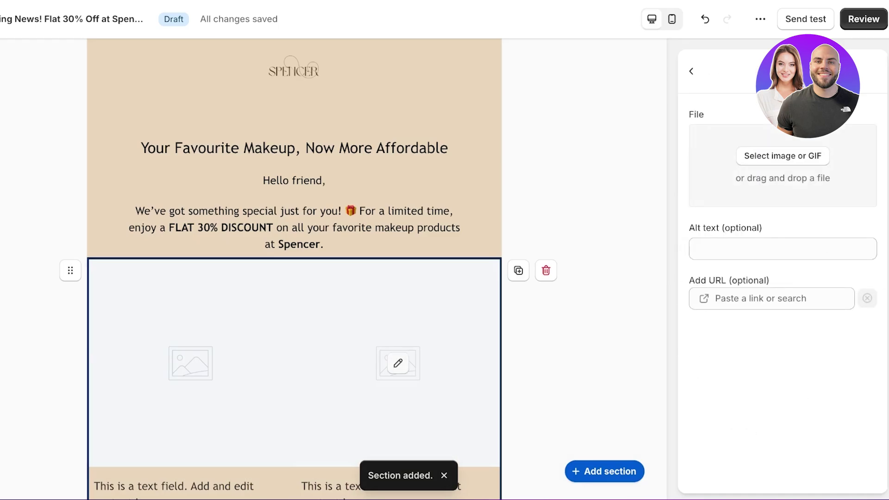
{"action": "left_click", "coordinate": [782, 156]}
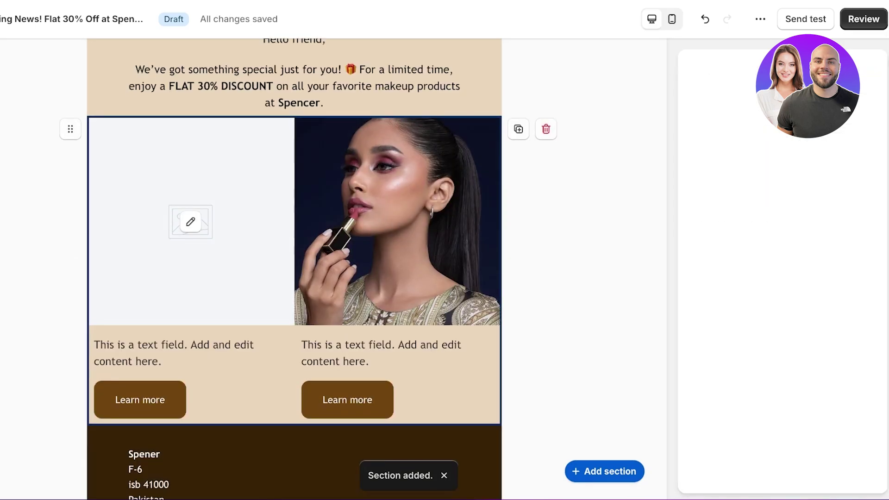
- Fill the left column image with the library photo of the model in grey holding an eyeshadow palette
{"action": "left_click", "coordinate": [783, 156]}
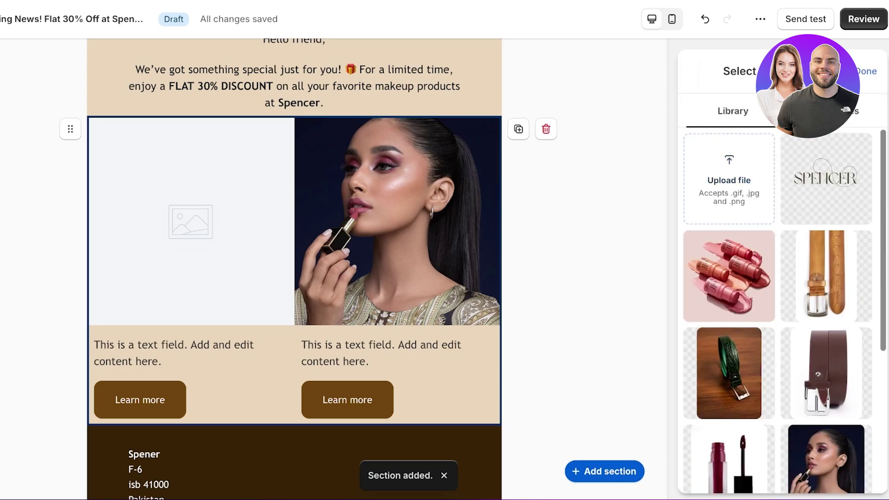
{"action": "left_click", "coordinate": [190, 222]}
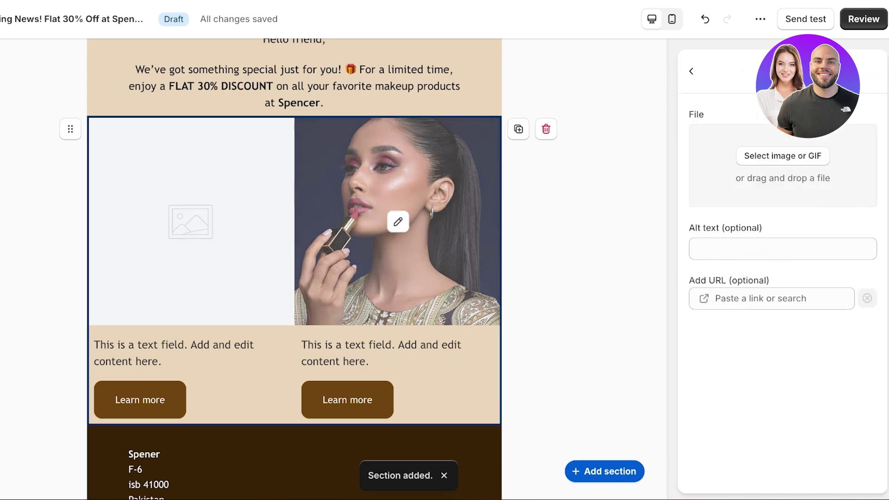
{"action": "left_click", "coordinate": [782, 156]}
{"action": "scroll", "coordinate": [777, 305], "scroll_direction": "down", "scroll_amount": 5}
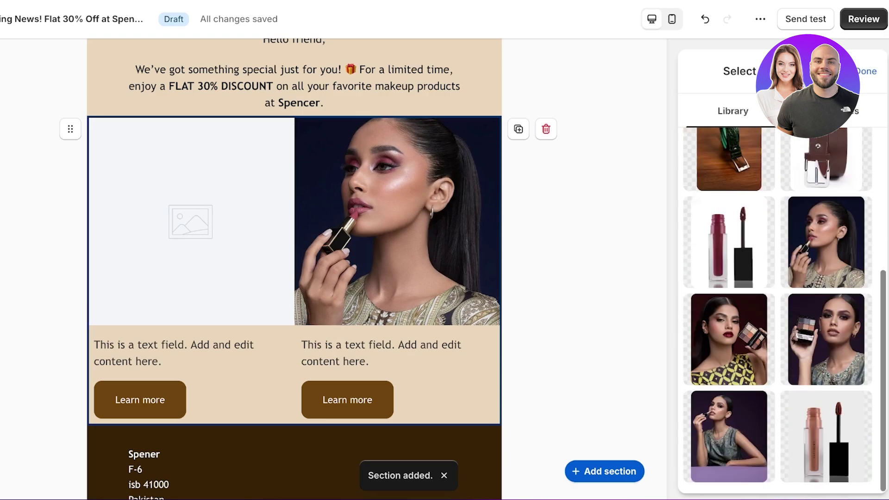
{"action": "left_click", "coordinate": [825, 339]}
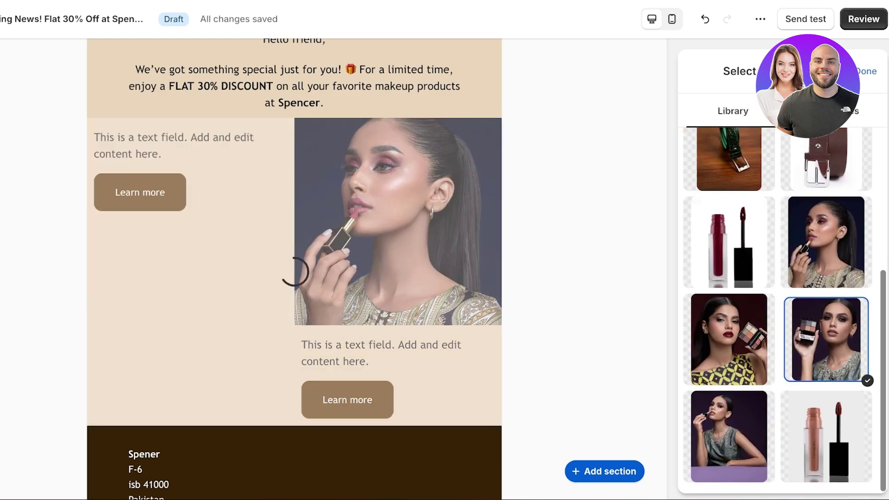
{"action": "left_click", "coordinate": [729, 339]}
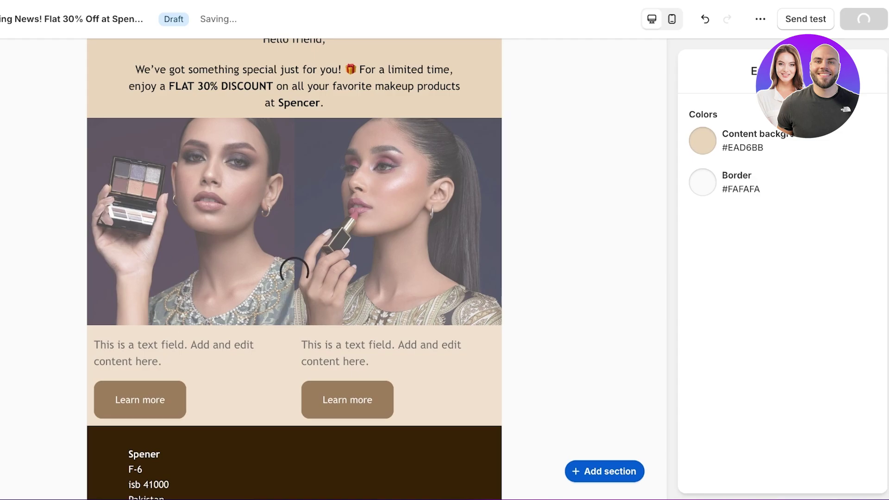
- Replace the placeholder text under the lipstick photo with "The best satin lipstick" and increase its font size
{"action": "left_click", "coordinate": [361, 362]}
{"action": "key", "text": "ctrl+a"}
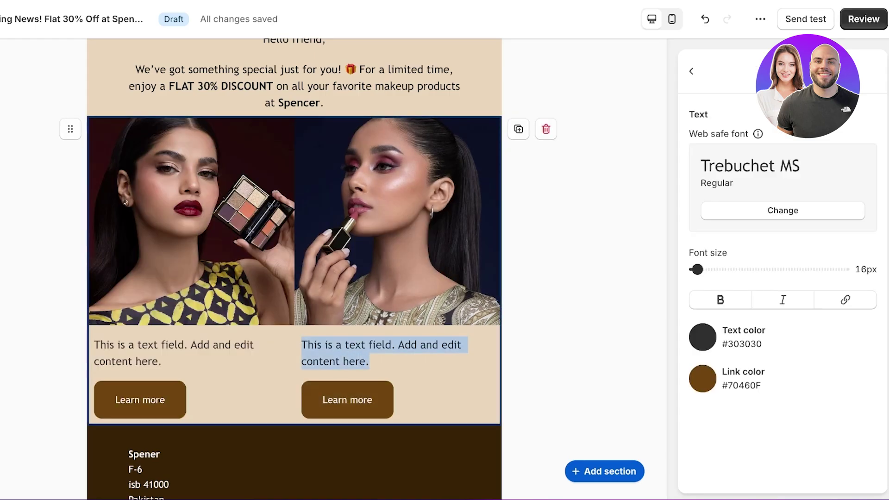
{"action": "type", "text": "A"}
{"action": "key", "text": "BackSpace"}
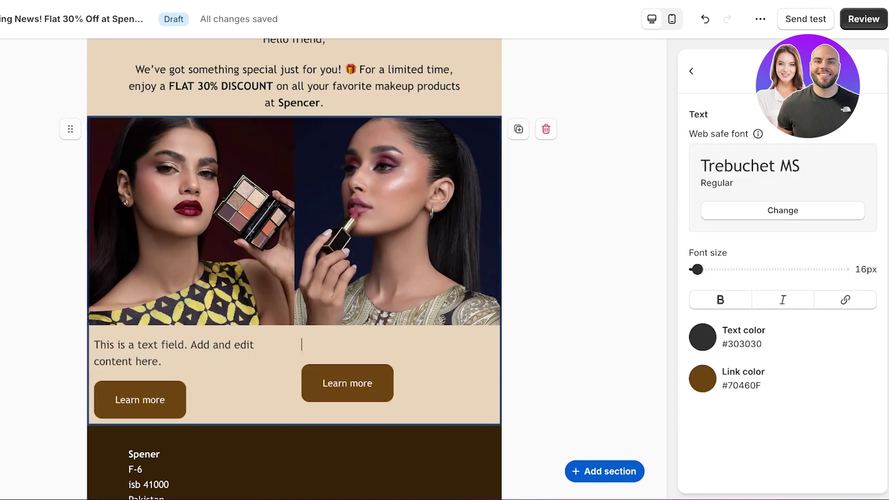
{"action": "type", "text": "THe"}
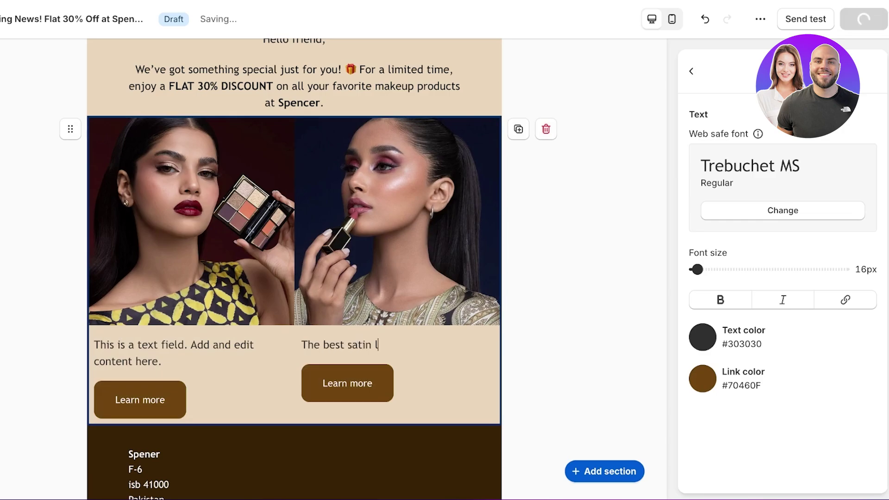
{"action": "left_click_drag", "start_coordinate": [697, 269], "coordinate": [704, 269]}
{"action": "left_click", "coordinate": [397, 222]}
- Look over the email from the header to the footer, and view the test email dialog without sending a test
{"action": "scroll", "coordinate": [397, 222], "scroll_direction": "down", "scroll_amount": 1}
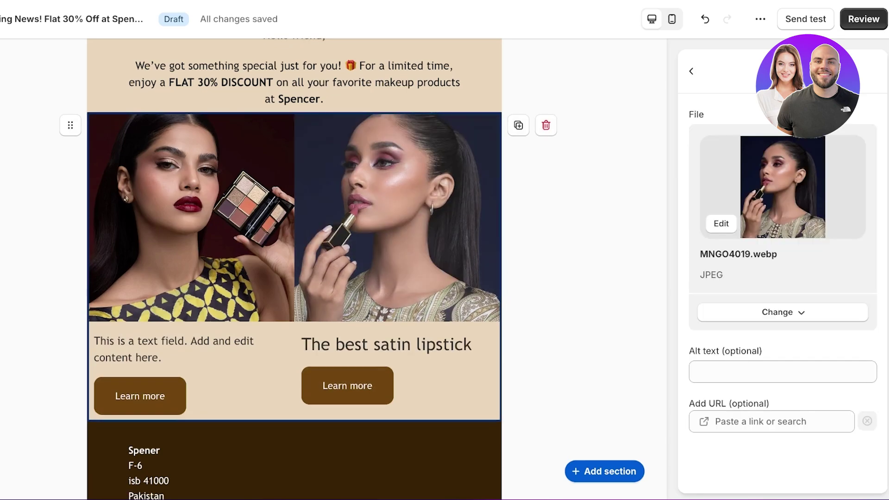
{"action": "scroll", "coordinate": [397, 222], "scroll_direction": "up", "scroll_amount": 8}
{"action": "scroll", "coordinate": [294, 268], "scroll_direction": "down", "scroll_amount": 10}
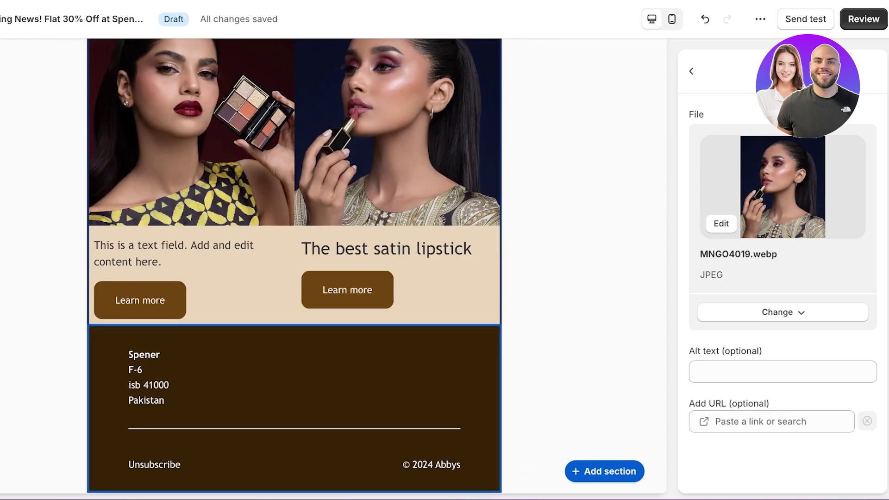
{"action": "scroll", "coordinate": [294, 268], "scroll_direction": "up", "scroll_amount": 6}
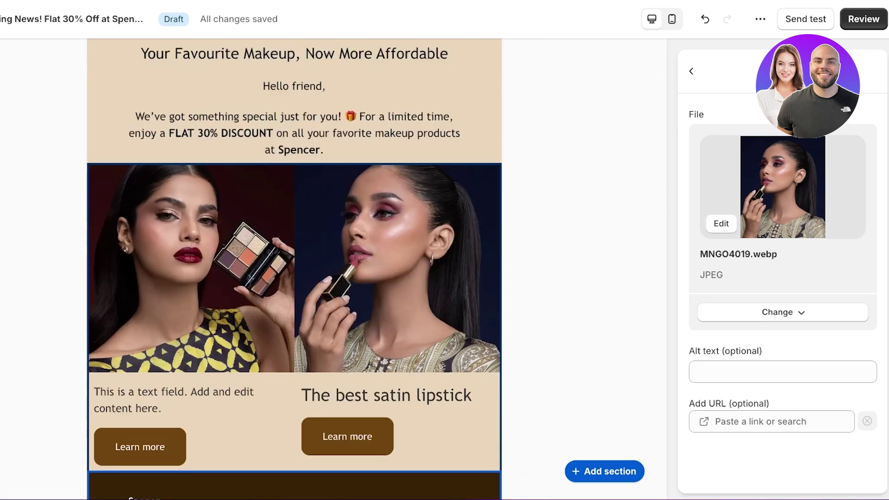
{"action": "scroll", "coordinate": [295, 269], "scroll_direction": "down", "scroll_amount": 3}
{"action": "scroll", "coordinate": [294, 269], "scroll_direction": "up", "scroll_amount": 8}
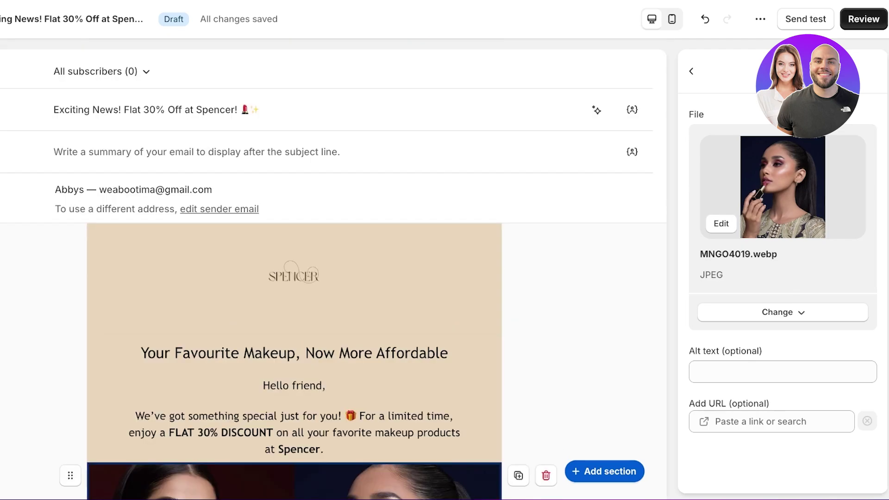
{"action": "left_click", "coordinate": [806, 18]}
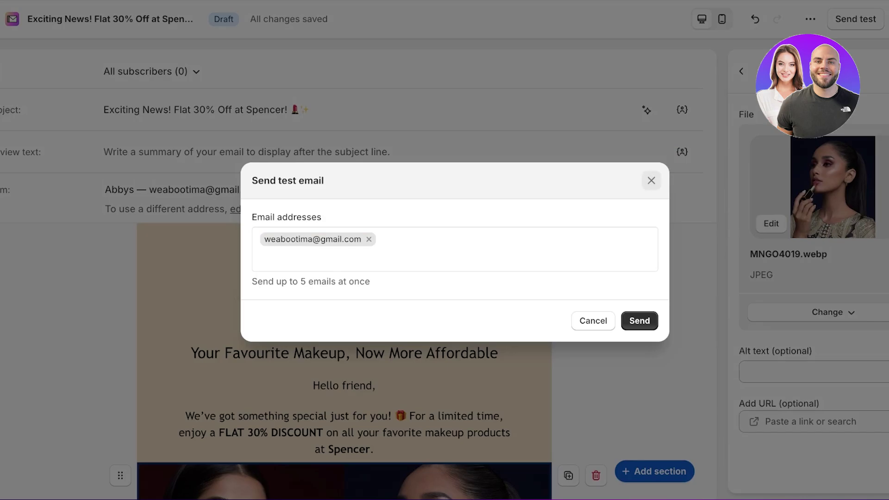
{"action": "left_click", "coordinate": [651, 181]}
- Run the pre-send review of the email and check the changes it requires and the available recipient segments
{"action": "left_click", "coordinate": [860, 19]}
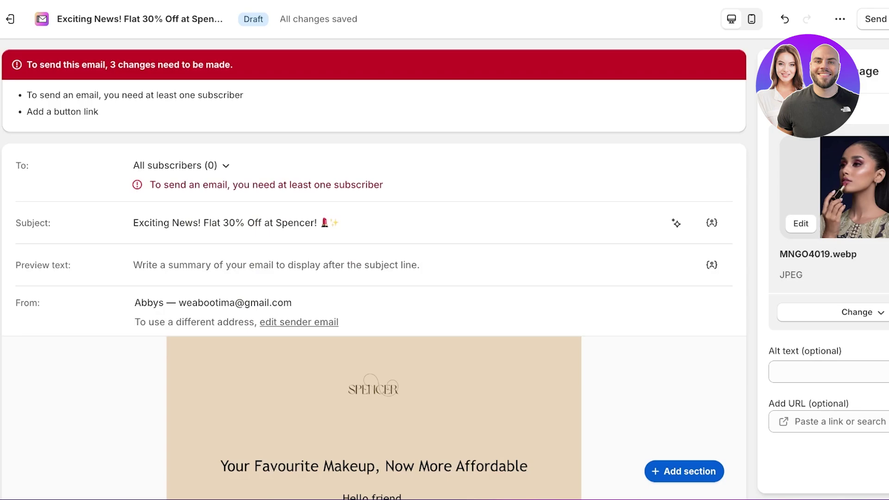
{"action": "left_click_drag", "start_coordinate": [243, 95], "coordinate": [89, 95]}
{"action": "left_click_drag", "start_coordinate": [27, 112], "coordinate": [99, 112]}
{"action": "left_click", "coordinate": [181, 166]}
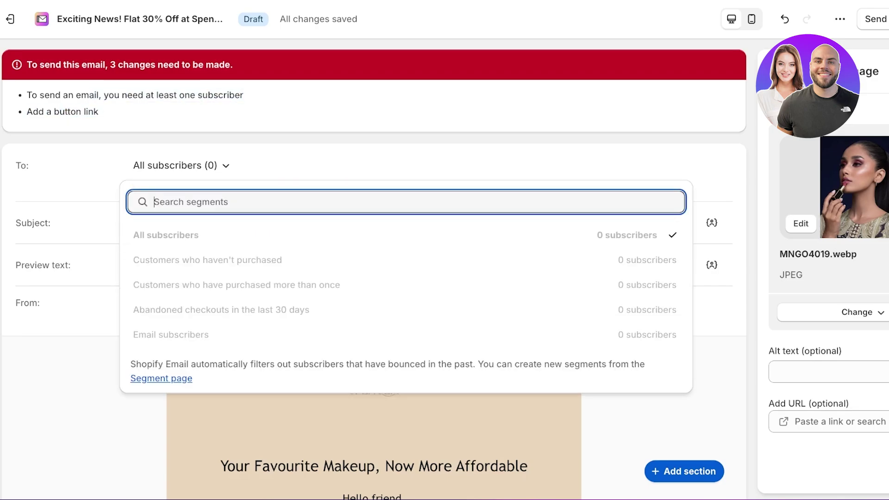
{"action": "left_click", "coordinate": [181, 166]}
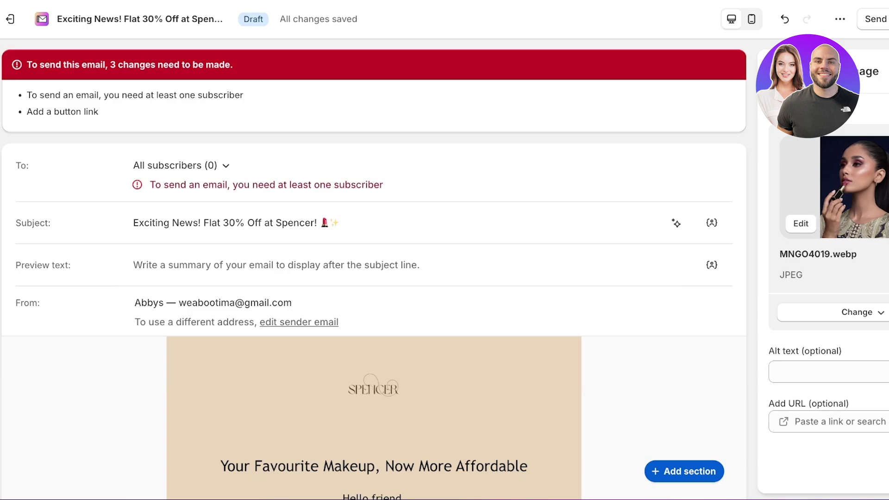
- Link the left column's Learn more button to All collections and exit the email editor
{"action": "scroll", "coordinate": [374, 269], "scroll_direction": "down", "scroll_amount": 10}
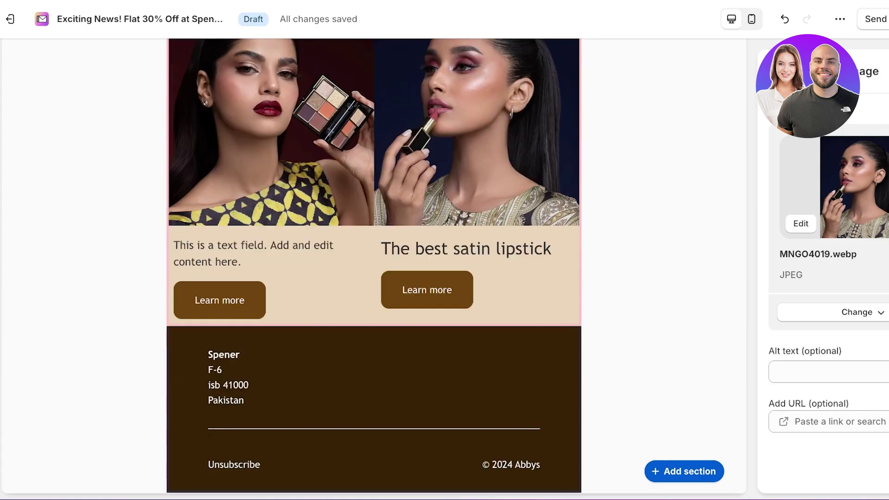
{"action": "left_click", "coordinate": [205, 300]}
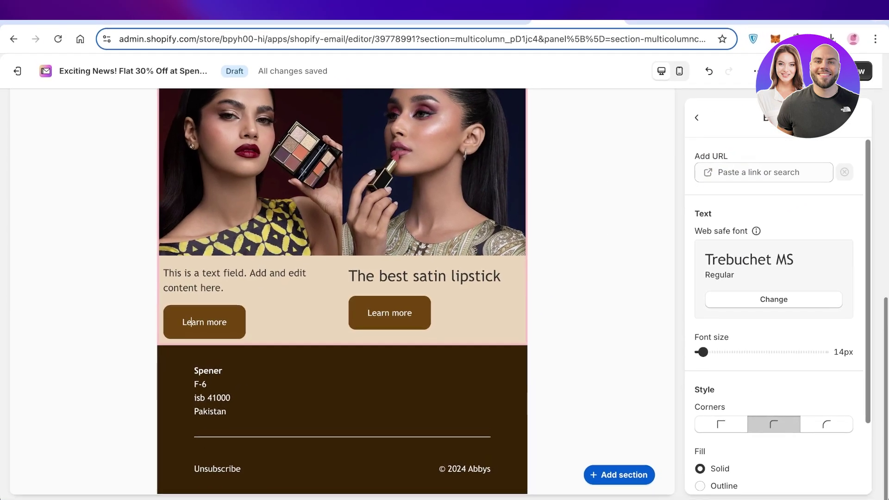
{"action": "left_click", "coordinate": [833, 133]}
{"action": "left_click", "coordinate": [754, 197]}
{"action": "left_click", "coordinate": [759, 221]}
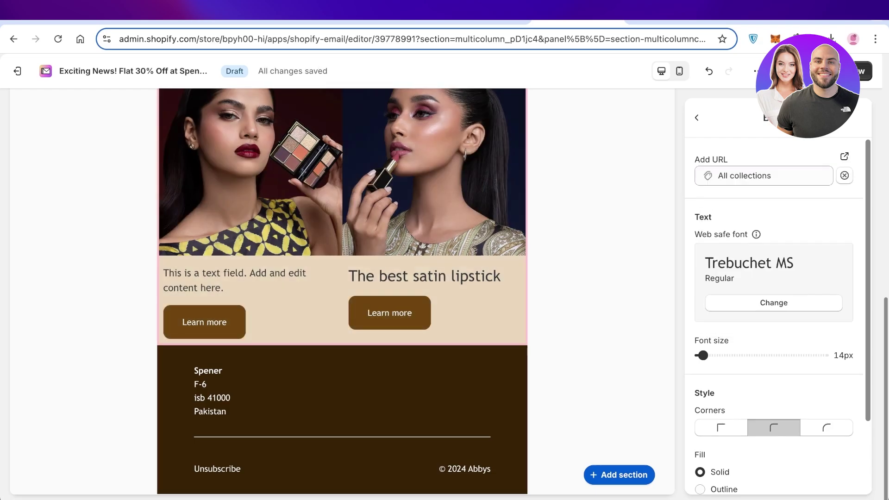
{"action": "left_click", "coordinate": [18, 71]}
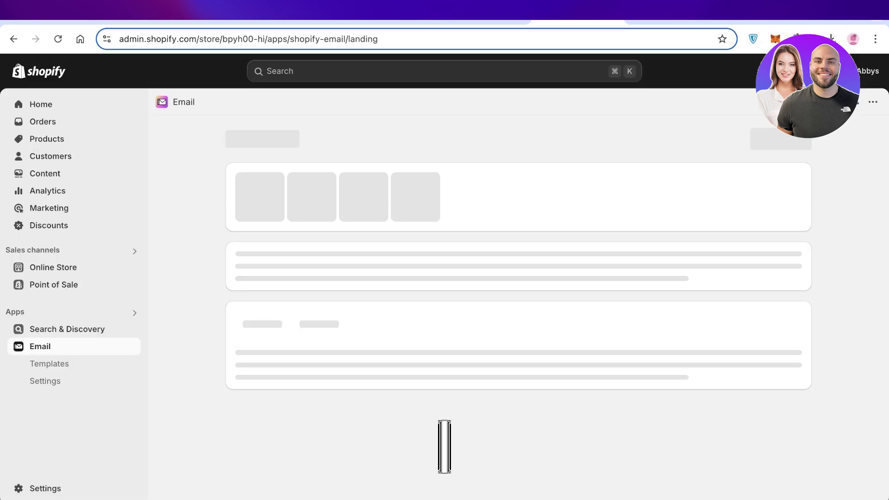